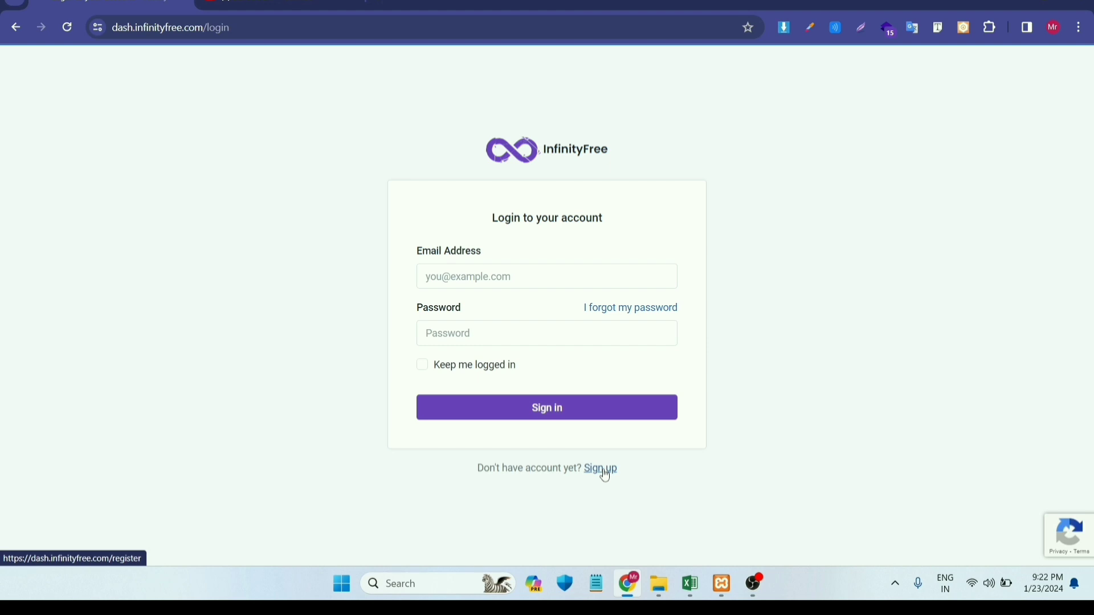
- Register a new InfinityFree account with an email address and password, accepting the terms of service
click(605, 474)
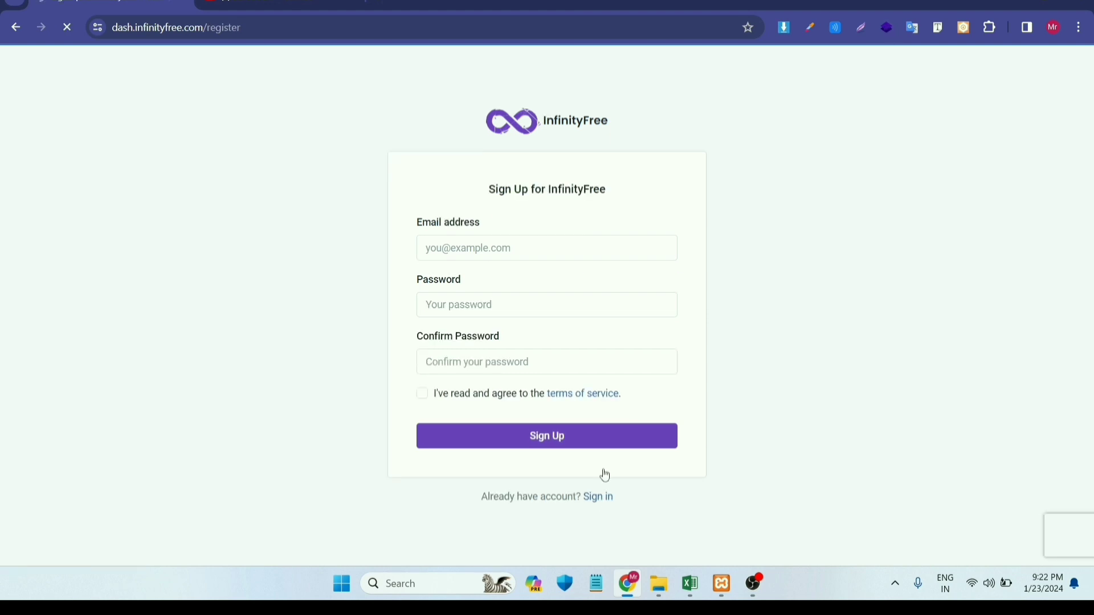
click(485, 244)
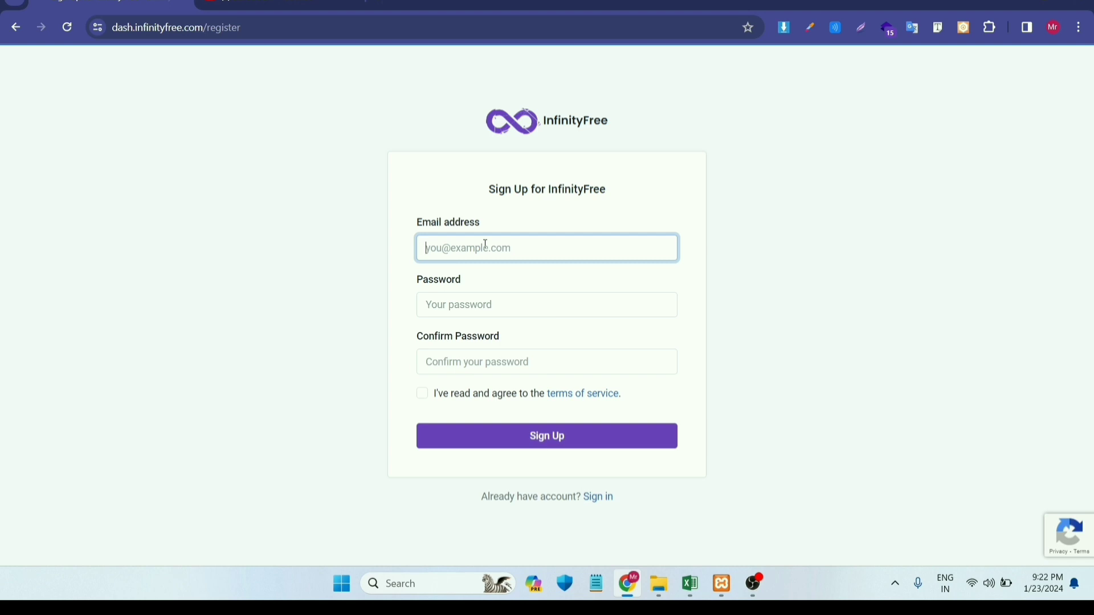
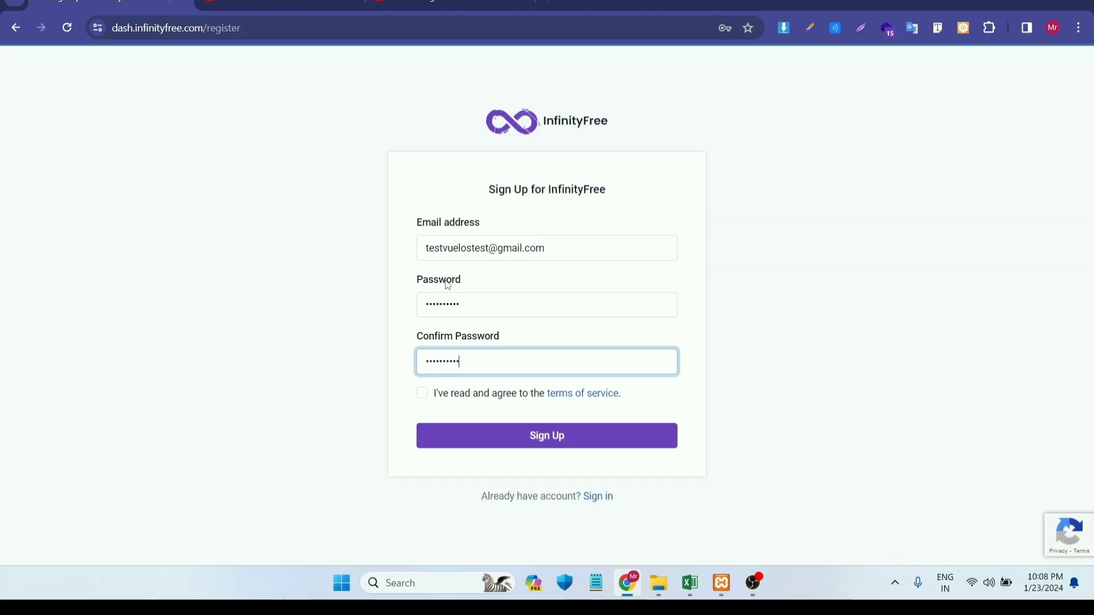
click(422, 393)
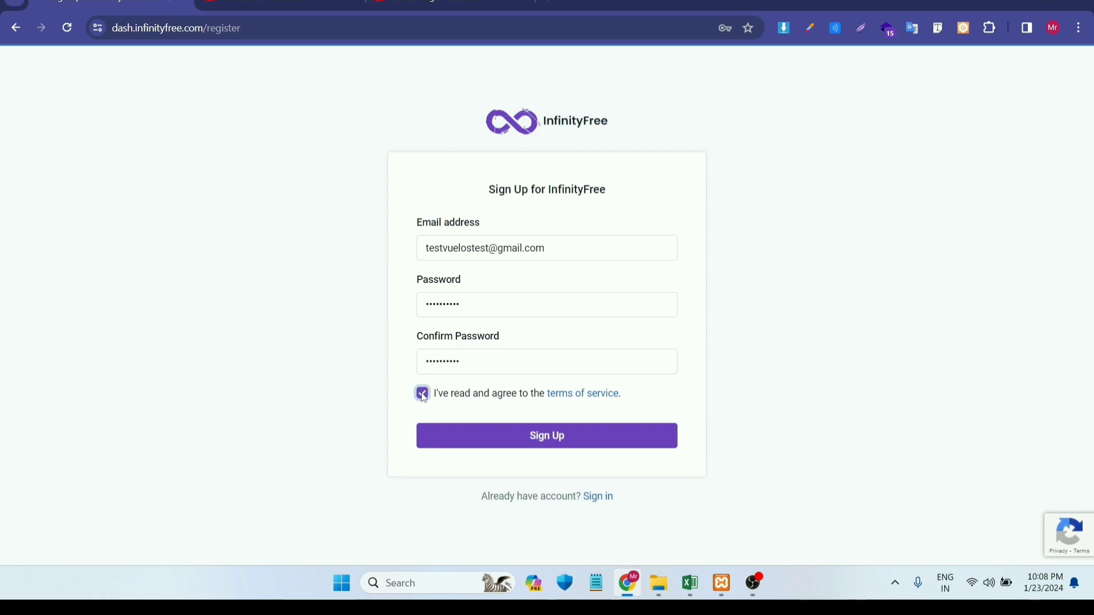
click(554, 441)
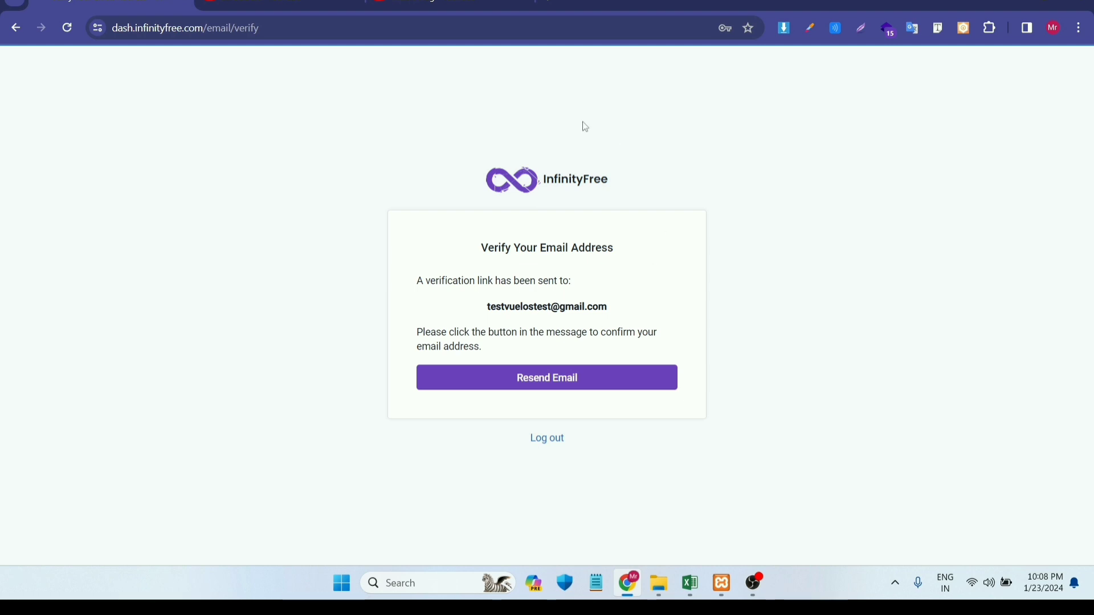
- In a new tab, open the InfinityFree email in Gmail and verify the email address
click(561, 2)
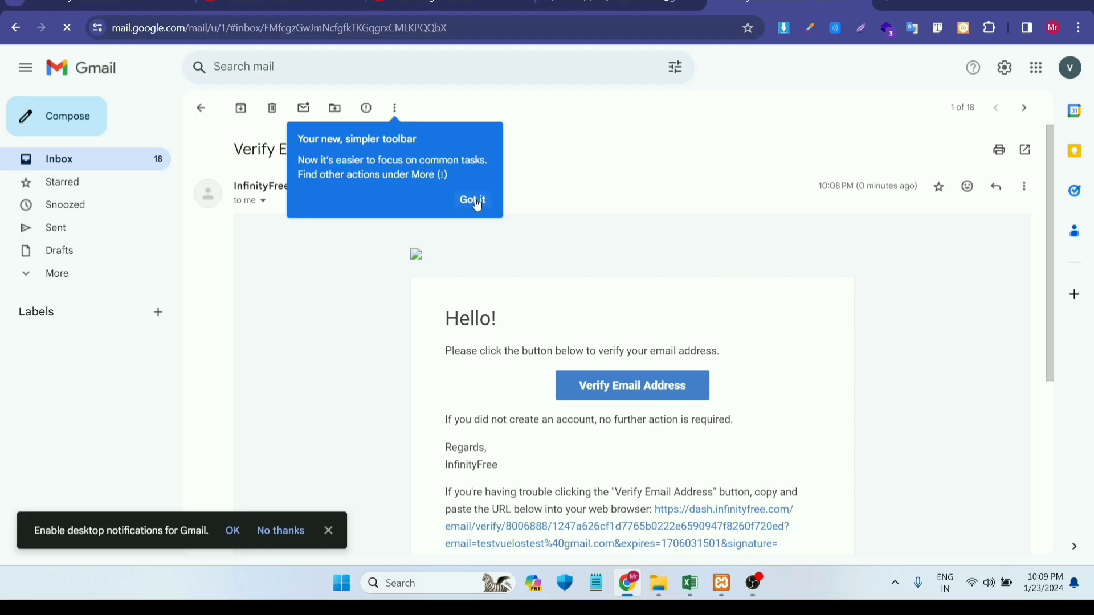
click(471, 198)
scroll(749, 240, down, 3)
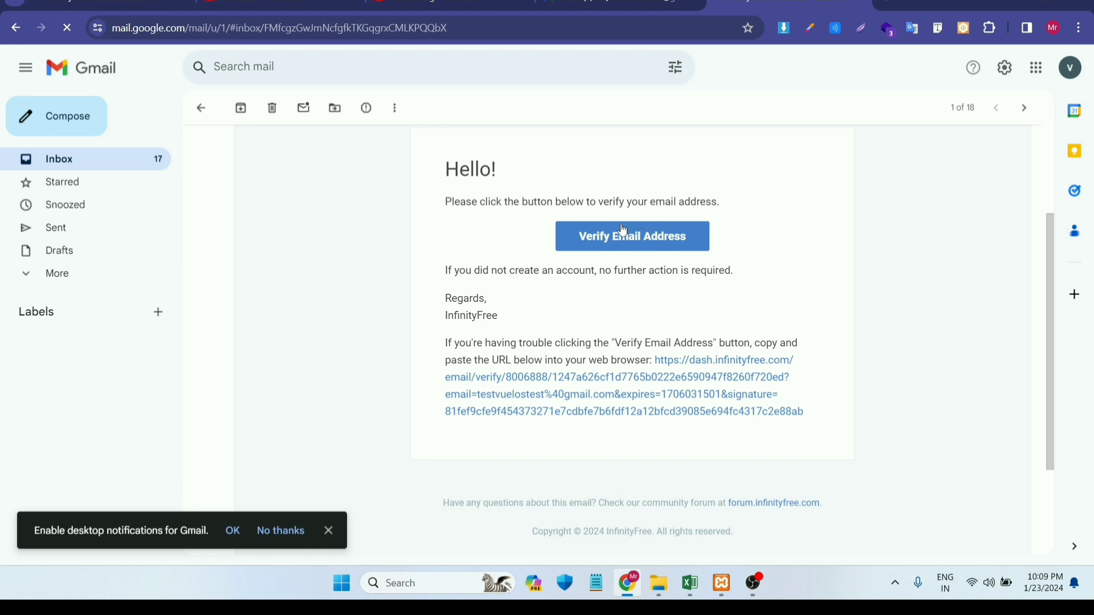
click(623, 229)
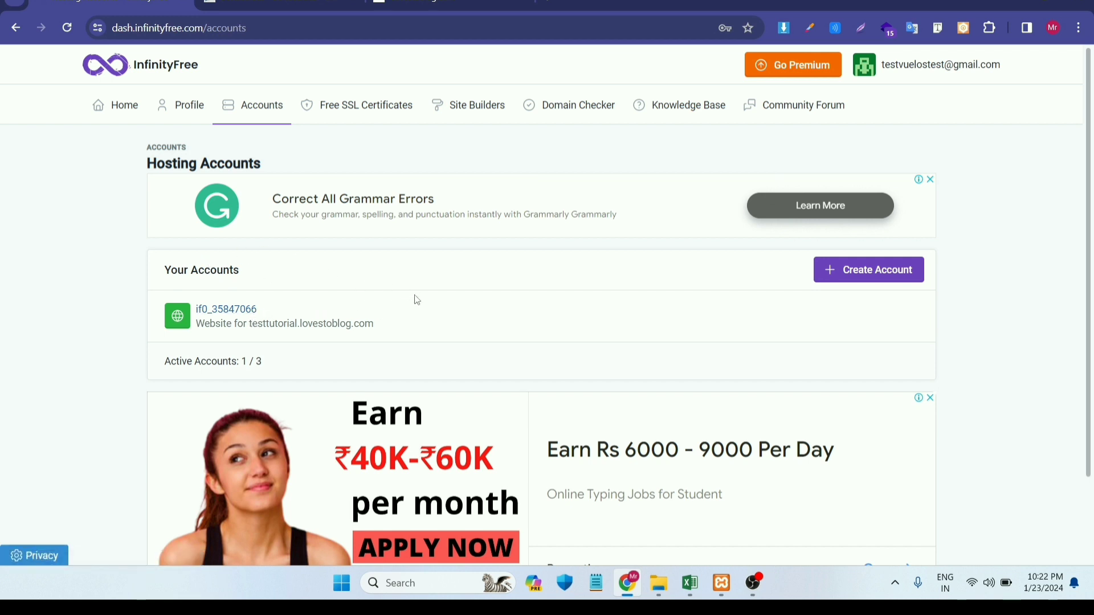
- Begin a new hosting account and choose the free $0 InfinityFree plan
click(867, 283)
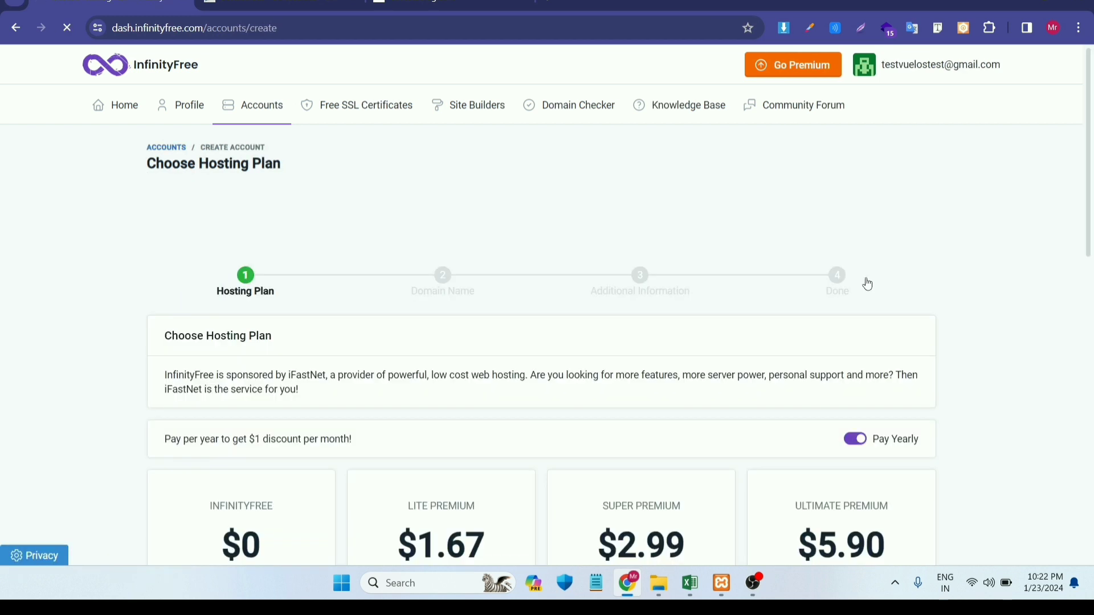
scroll(506, 225, down, 4)
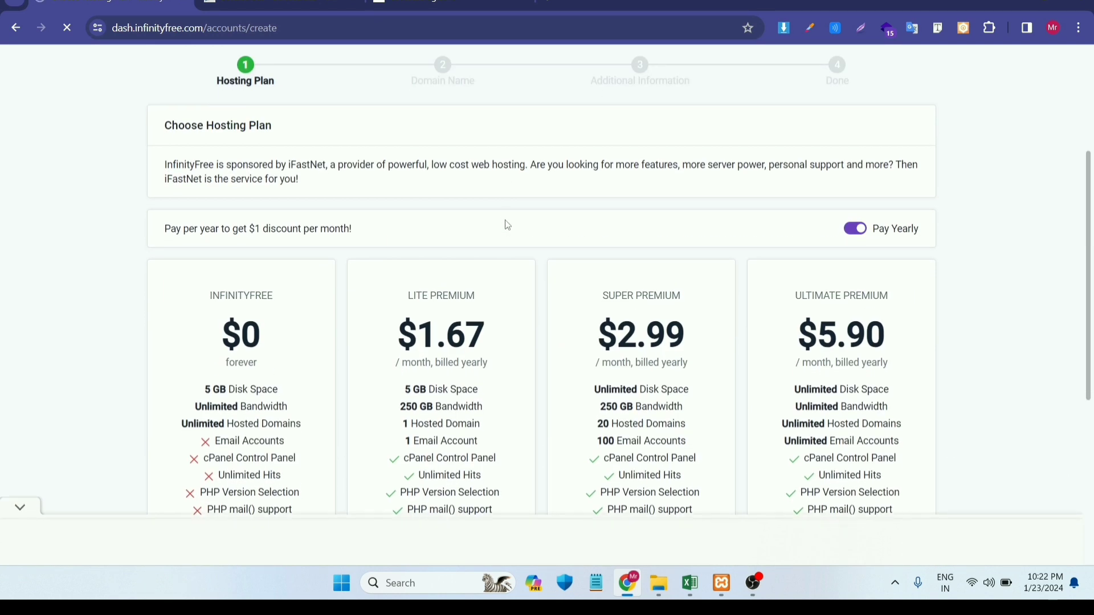
scroll(368, 245, down, 4)
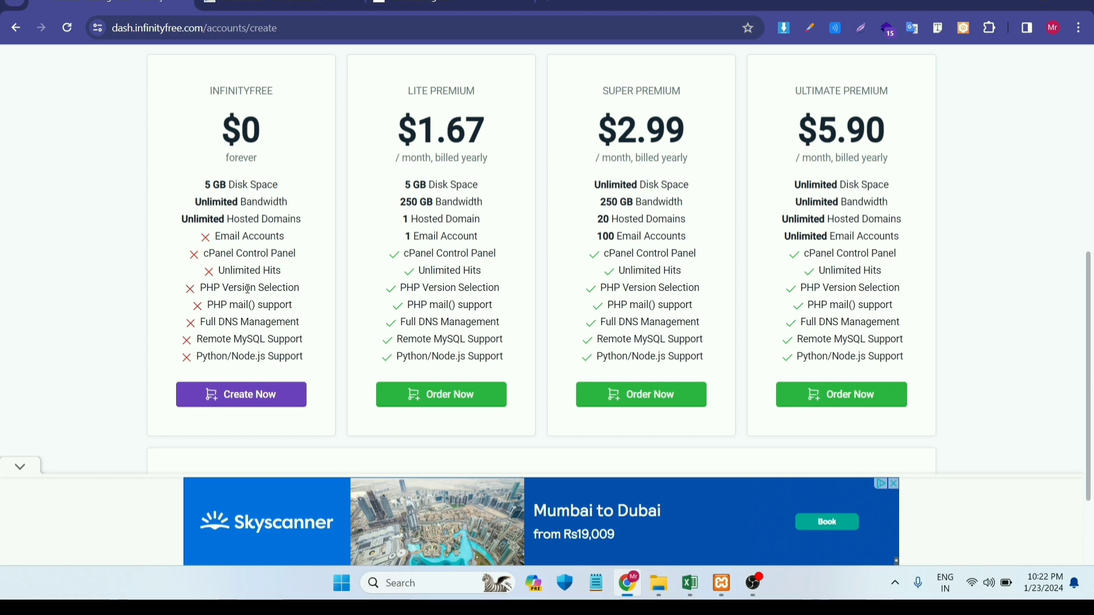
click(258, 394)
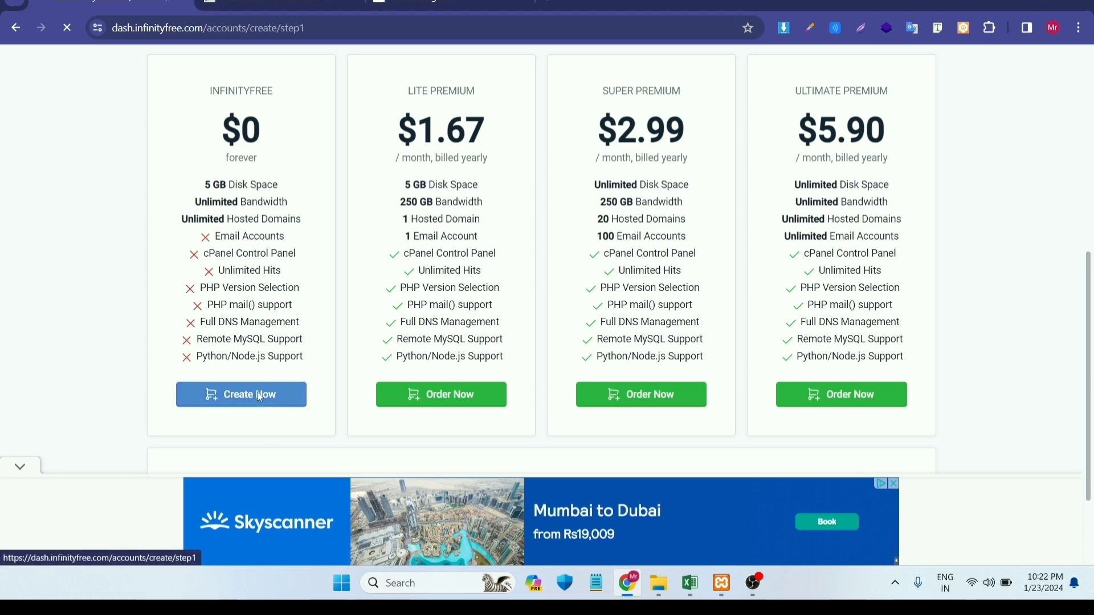
scroll(631, 369, down, 3)
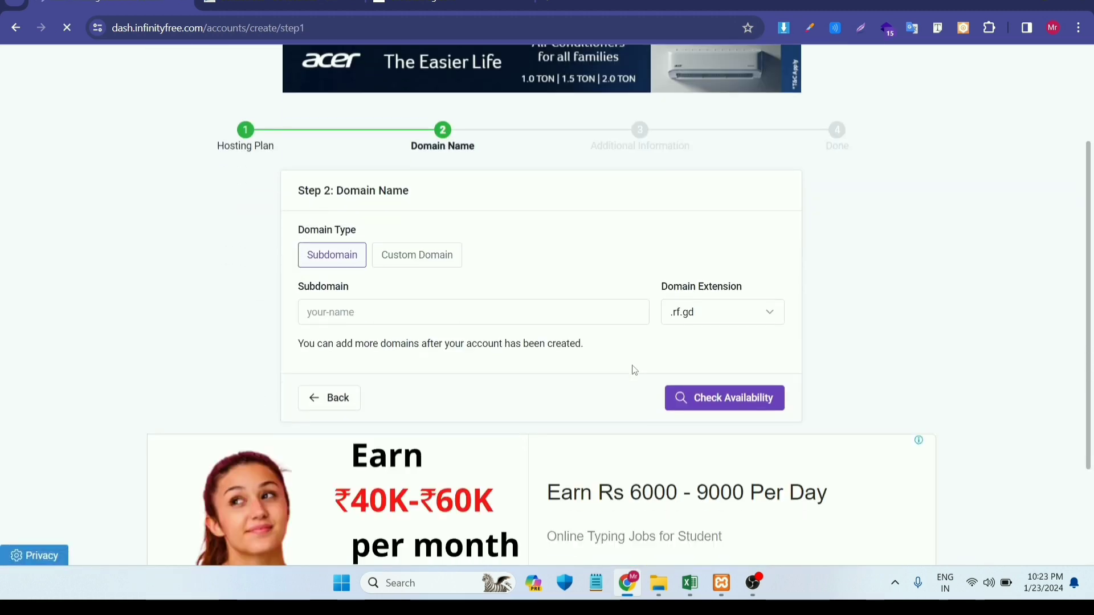
- Enter subdomain blogforme with the .free.nf extension and check its availability
scroll(631, 369, down, 1)
click(377, 254)
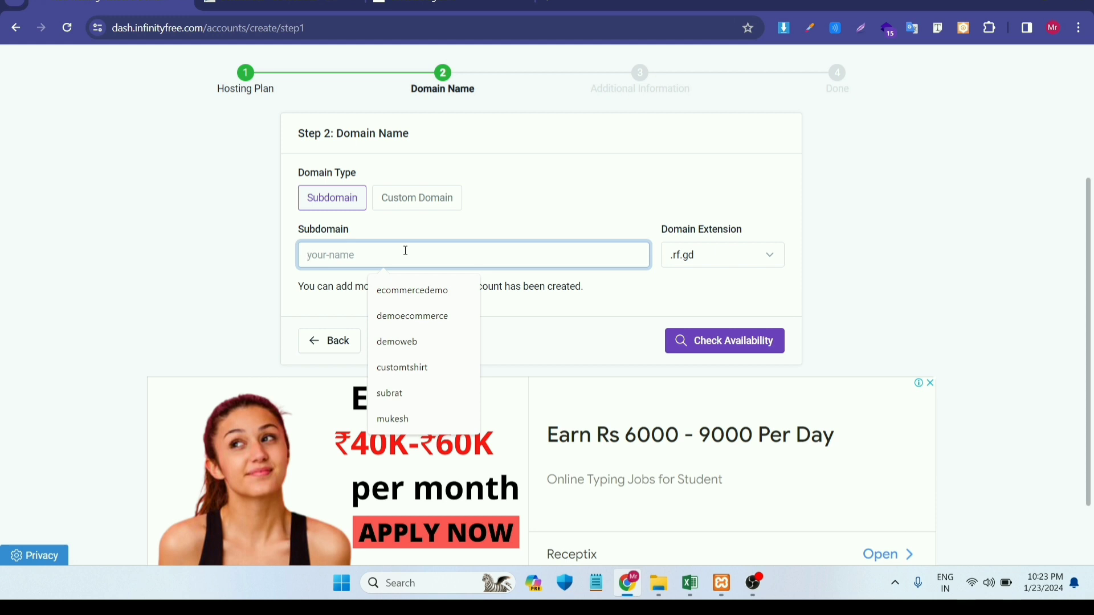
text(blo)
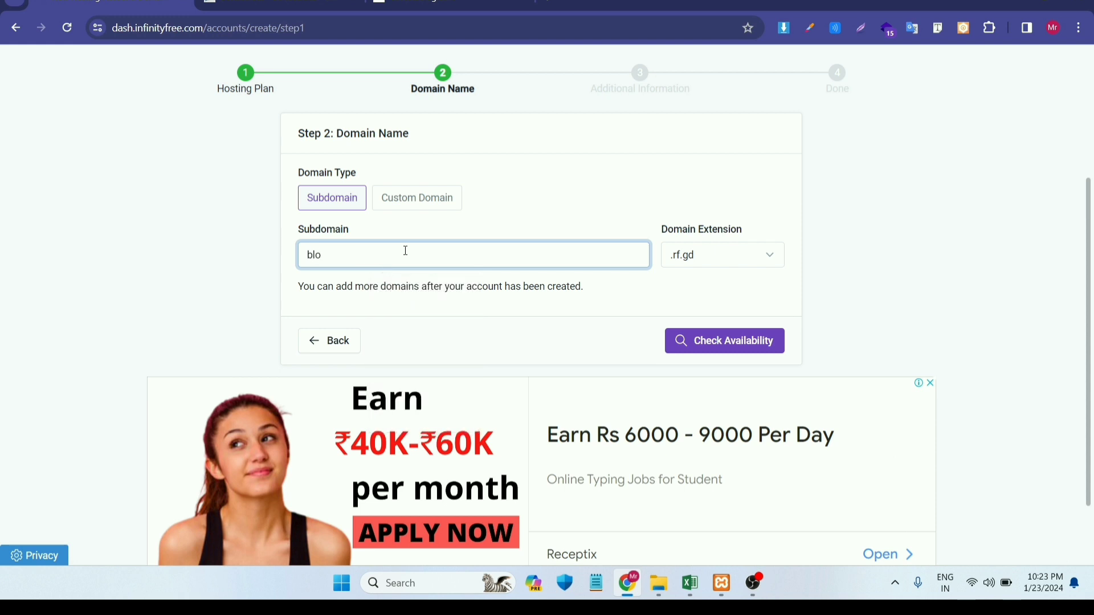
text(gfor)
key(BackSpace)
text(me)
click(734, 256)
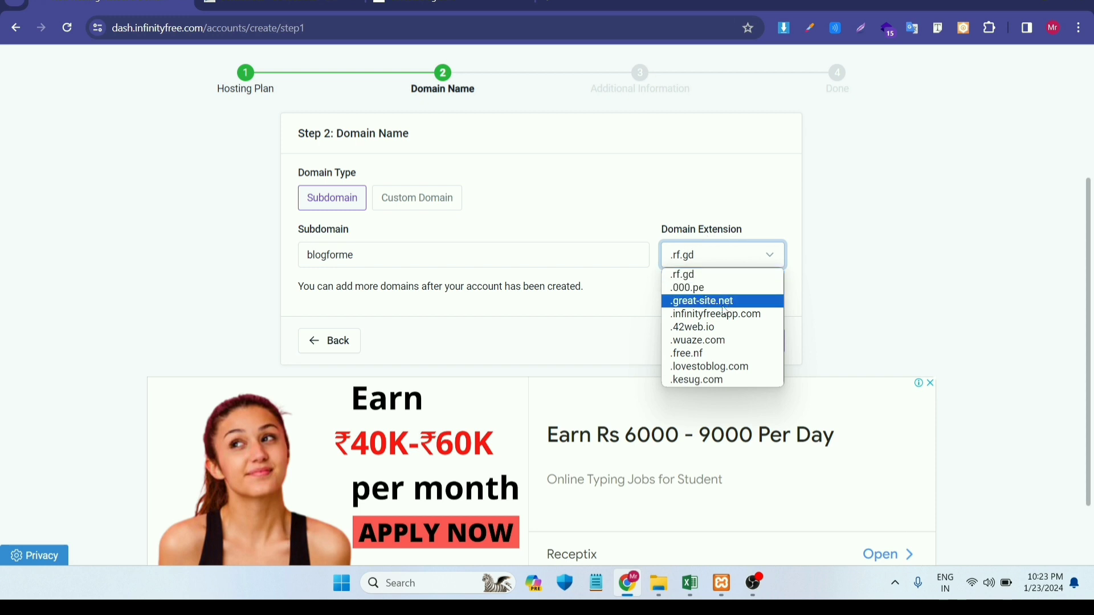
click(696, 354)
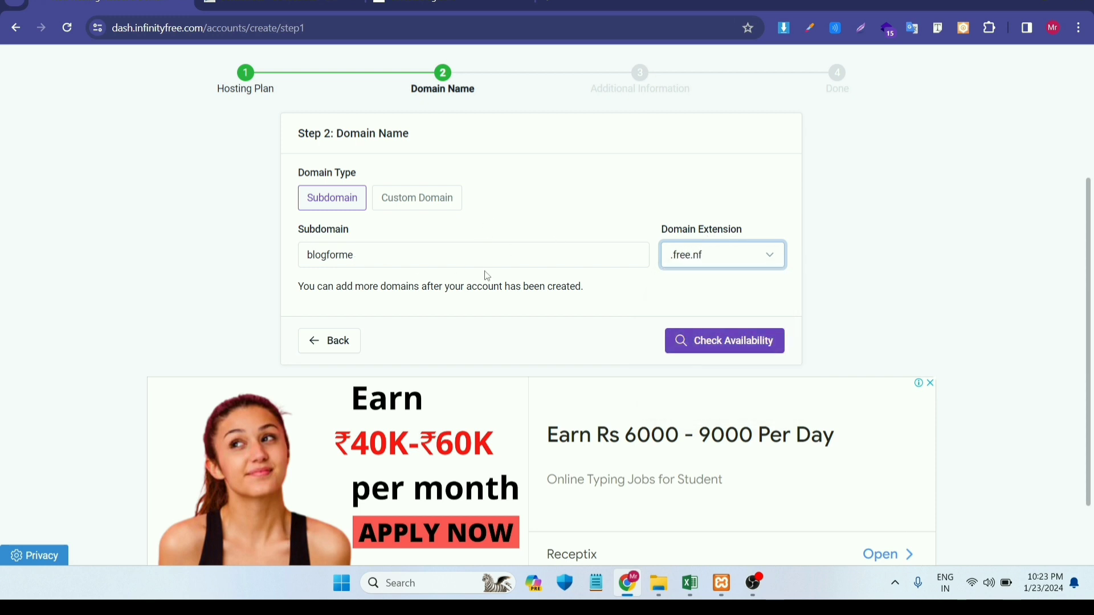
click(719, 339)
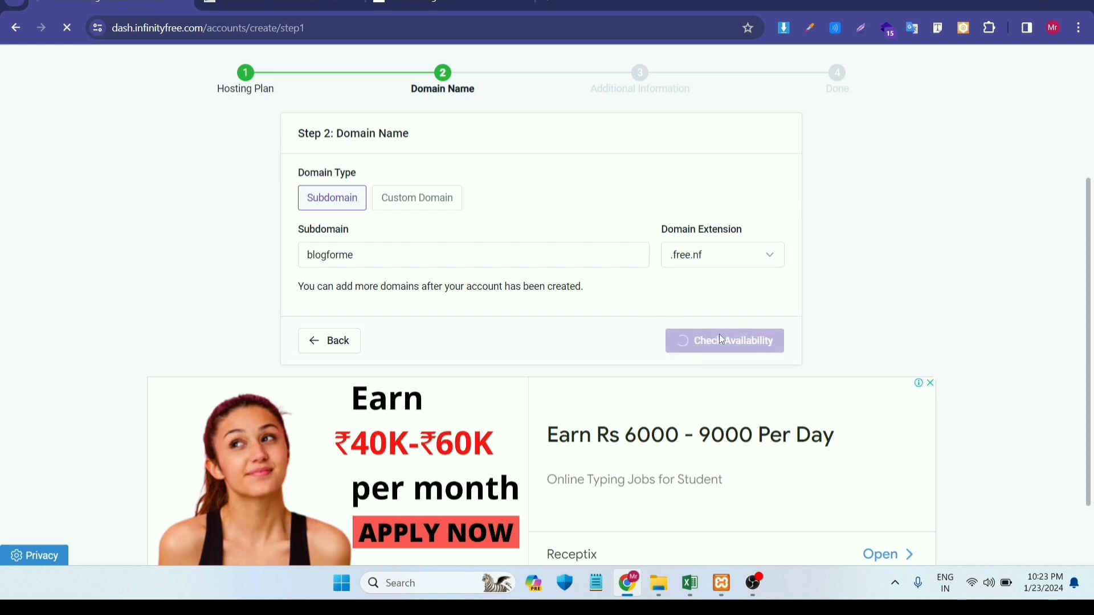
- Keep the suggested label and generated password and create the blogforme.free.nf hosting account
scroll(722, 340, down, 1)
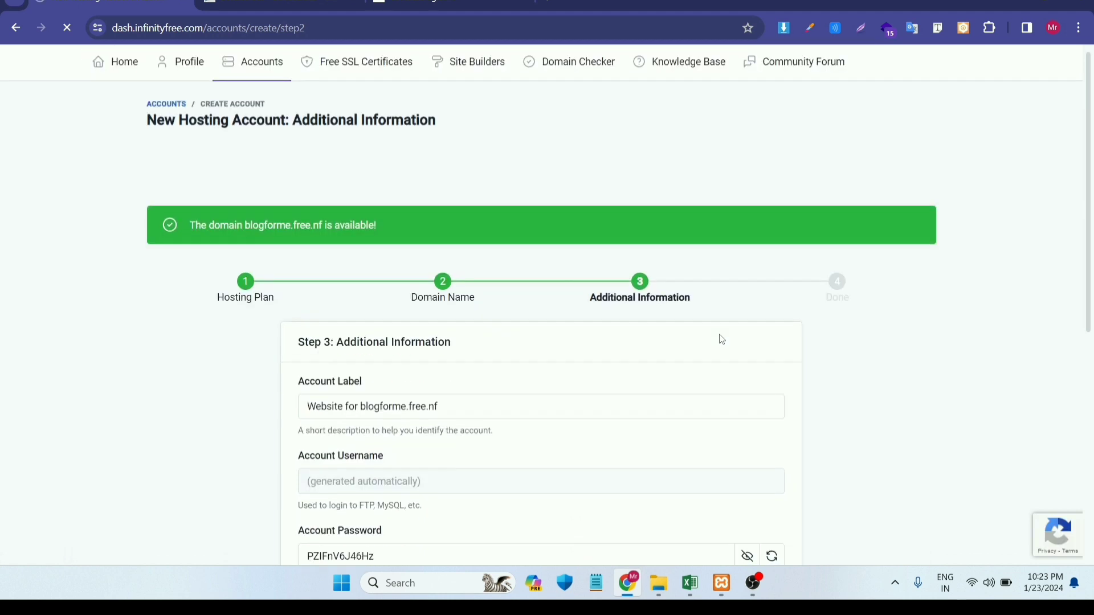
scroll(722, 339, down, 4)
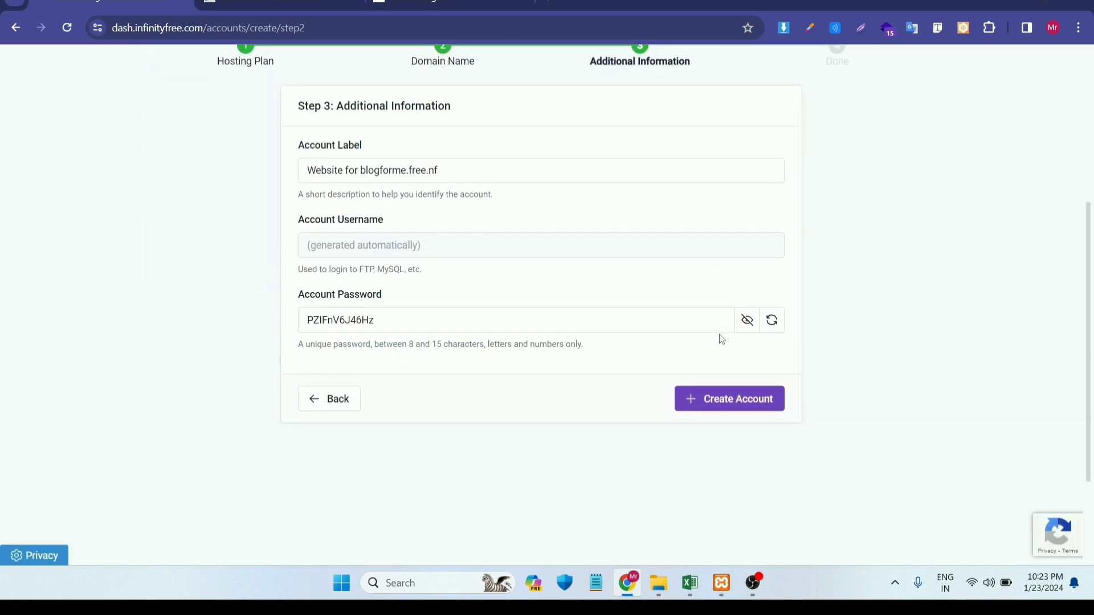
scroll(491, 303, up, 5)
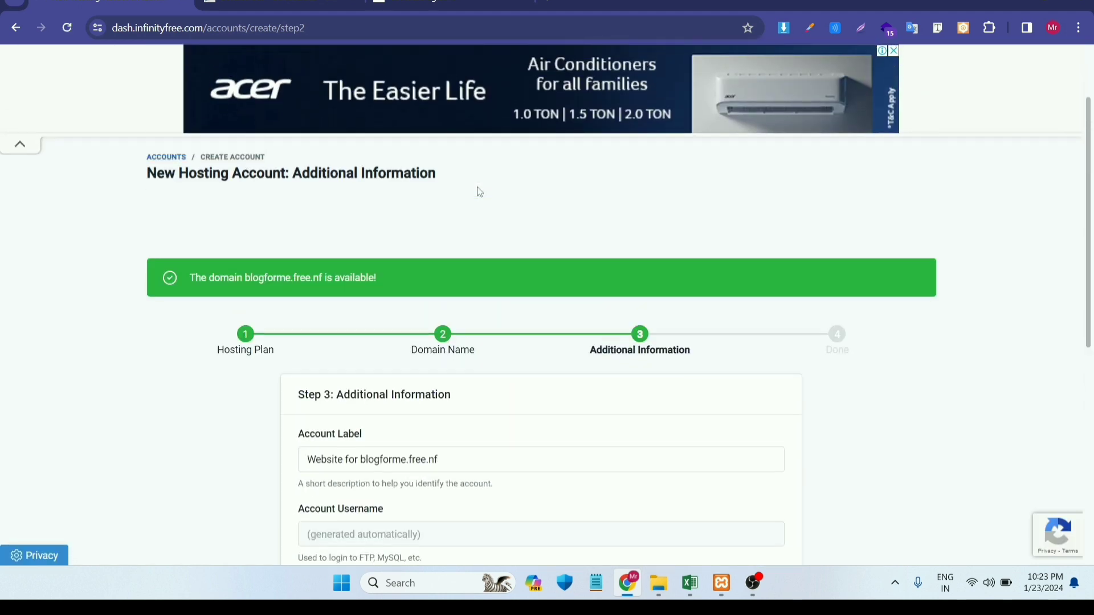
scroll(480, 192, down, 3)
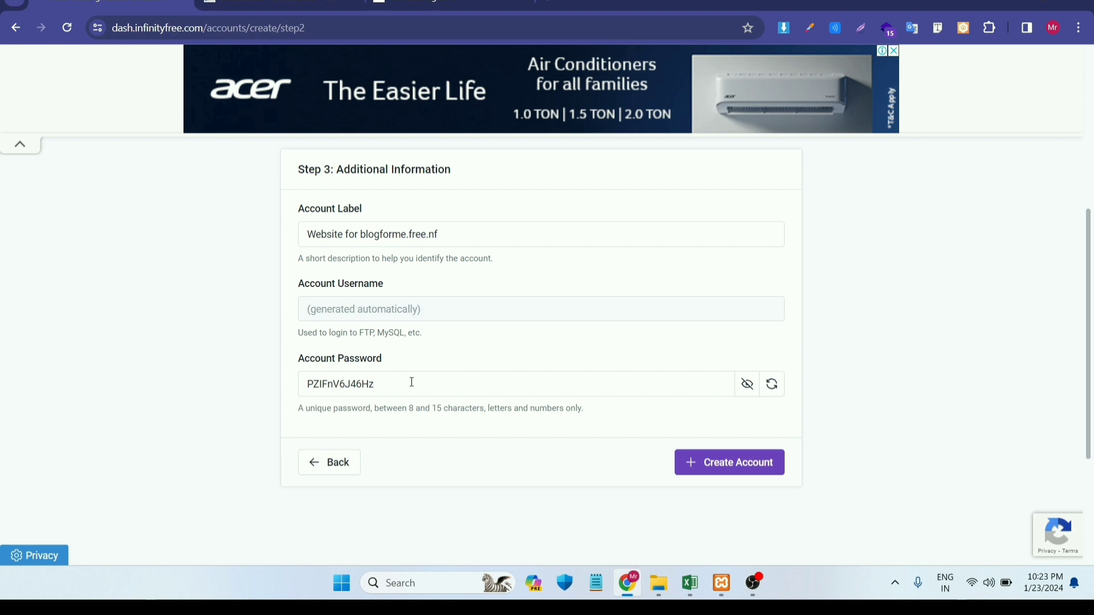
click(740, 471)
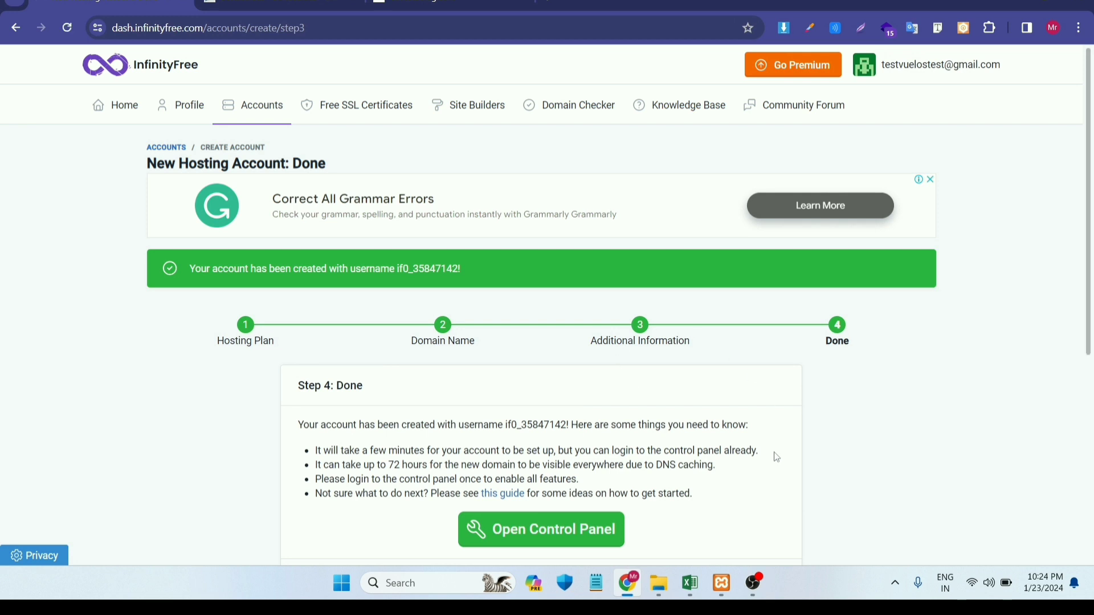
scroll(777, 456, down, 3)
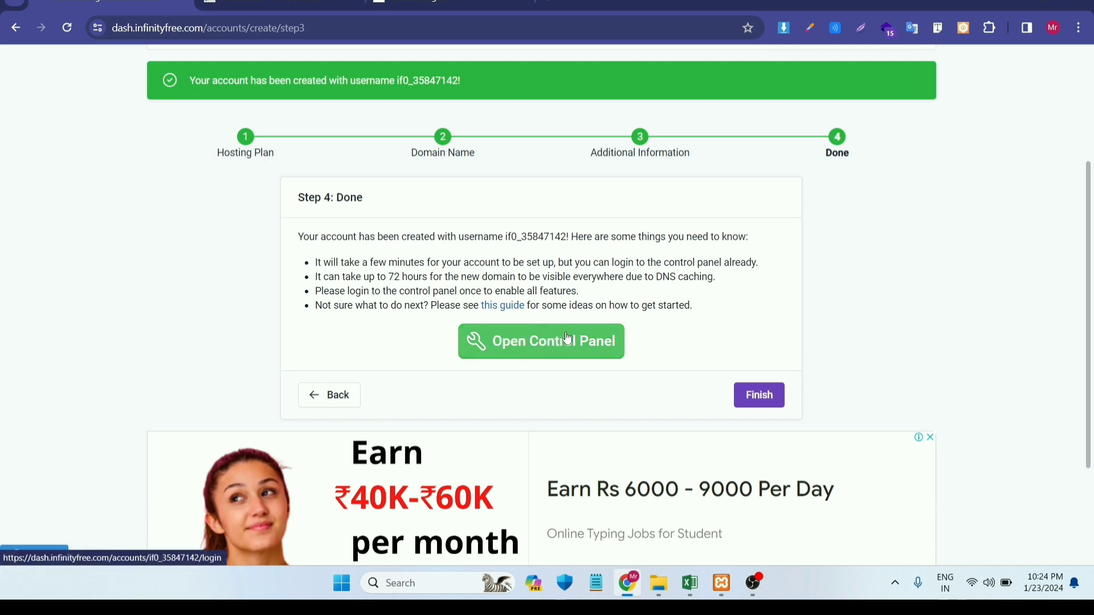
- Open the new account's control panel and approve the service emails
click(540, 344)
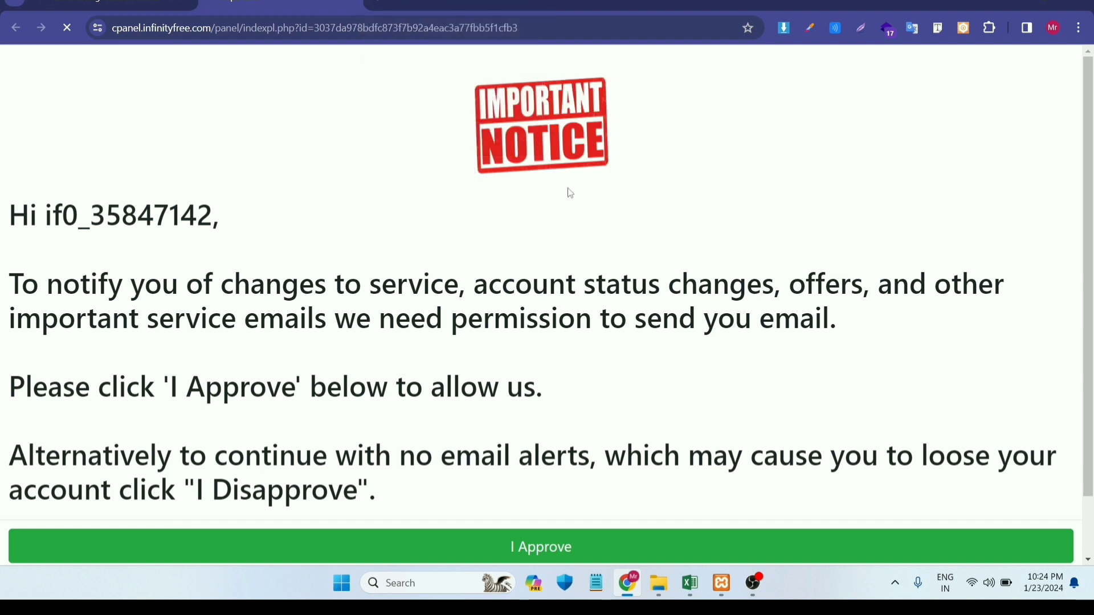
scroll(601, 284, down, 1)
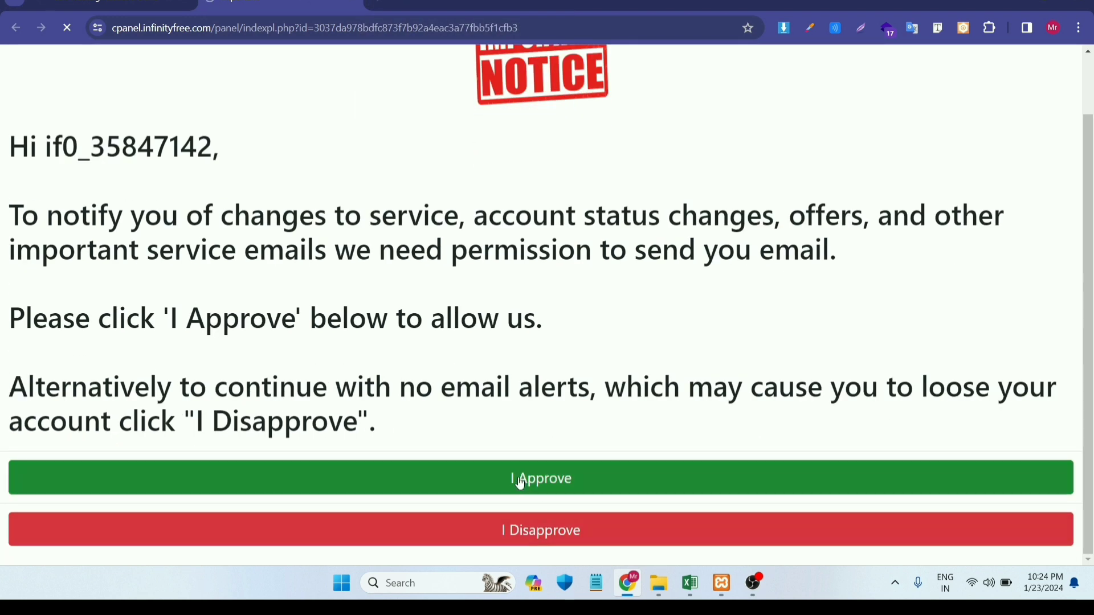
click(520, 483)
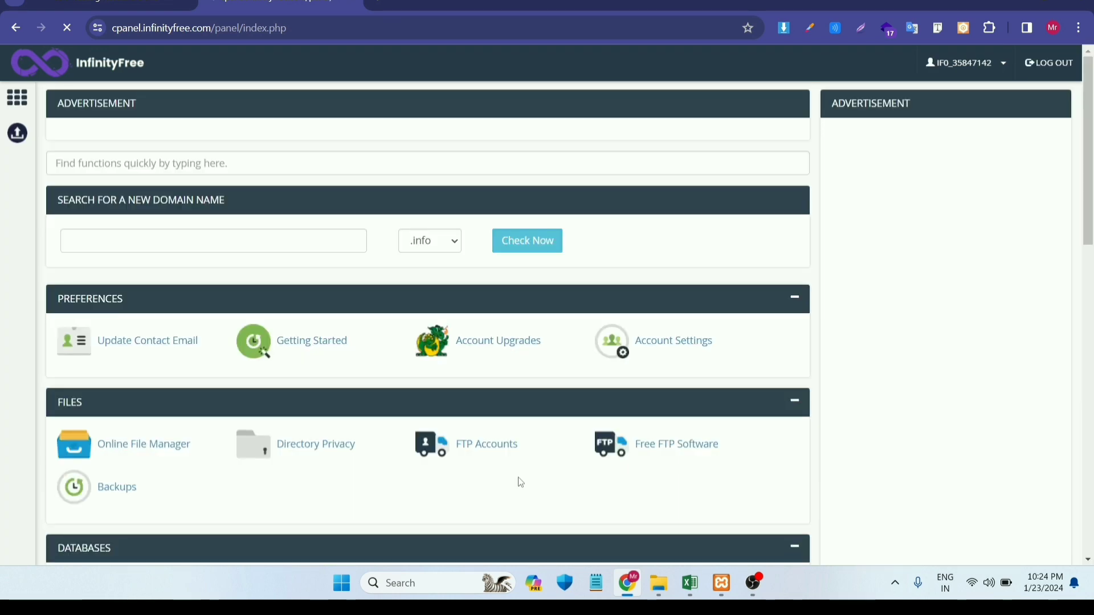
- Launch the Softaculous Apps Installer from the Software section
scroll(521, 483, down, 2)
scroll(521, 483, down, 13)
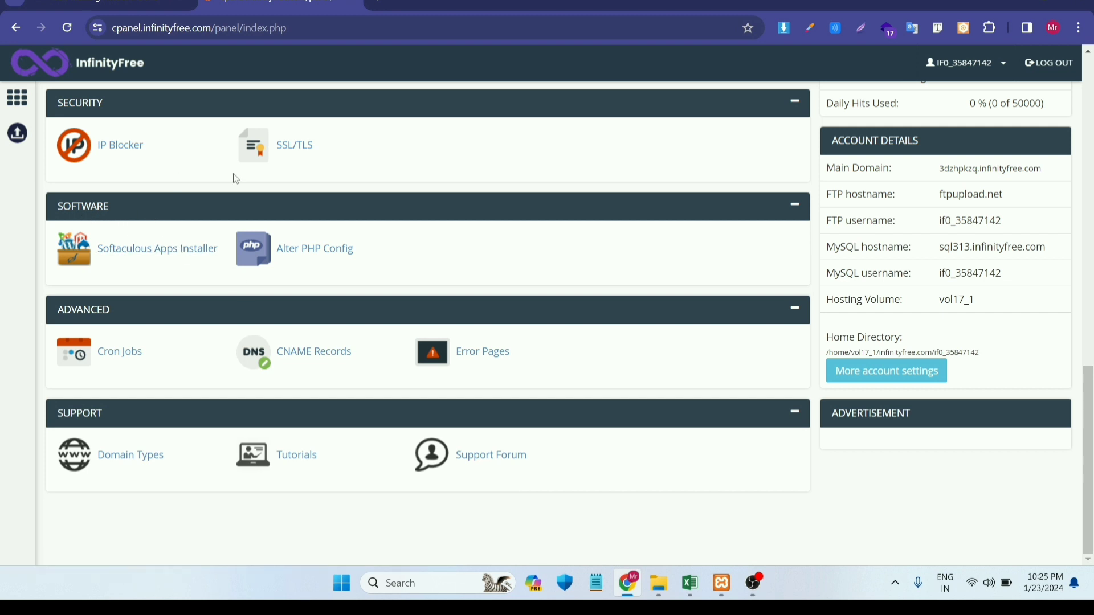
scroll(293, 196, up, 6)
scroll(293, 199, down, 2)
scroll(293, 197, up, 8)
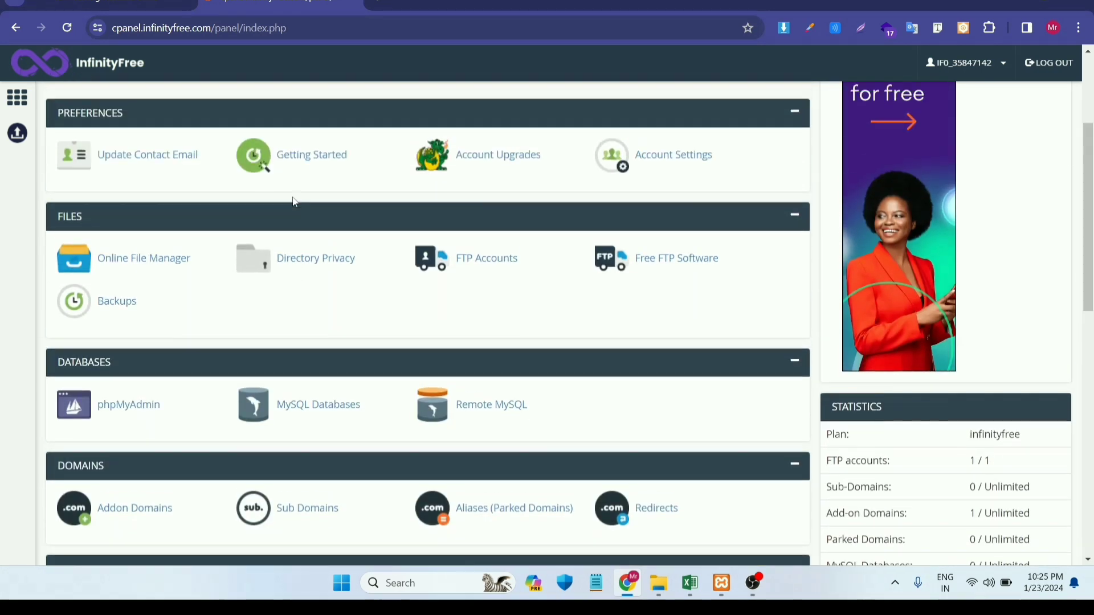
scroll(293, 197, down, 7)
scroll(296, 202, down, 2)
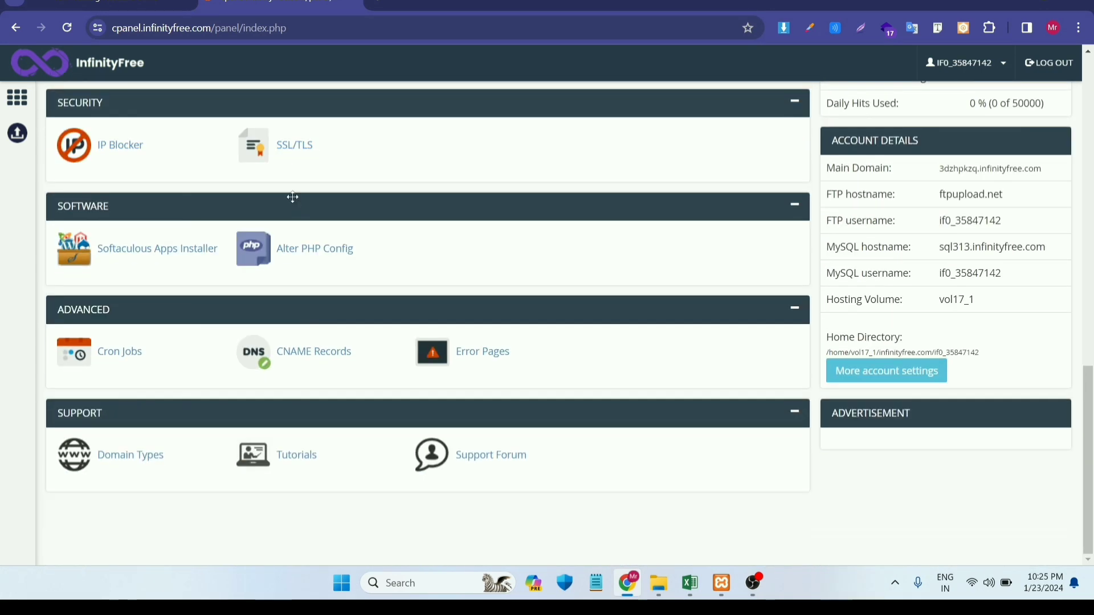
click(119, 250)
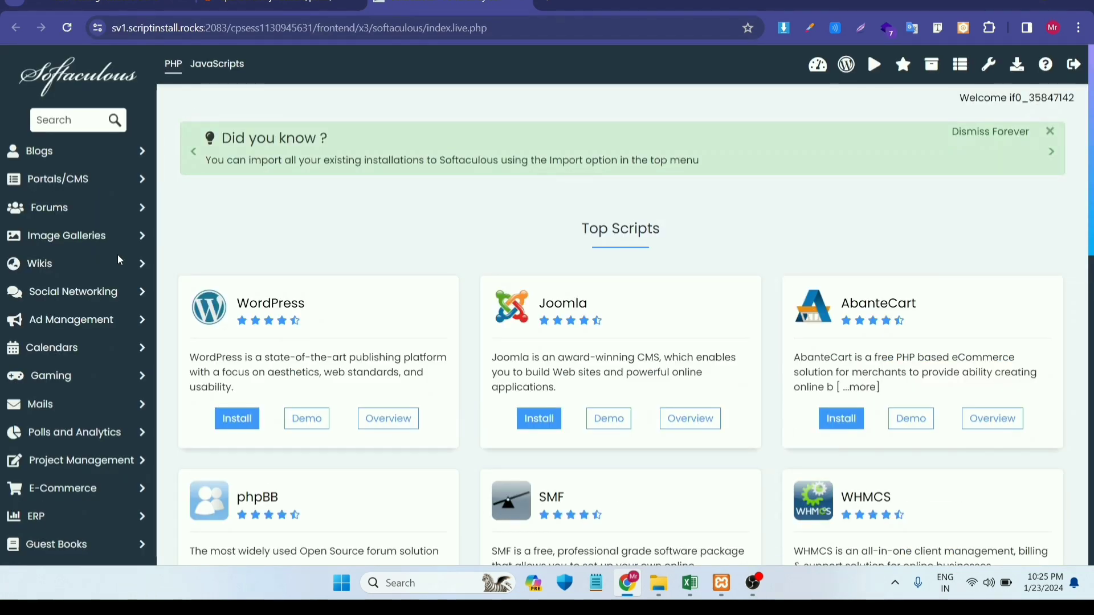
scroll(418, 288, down, 2)
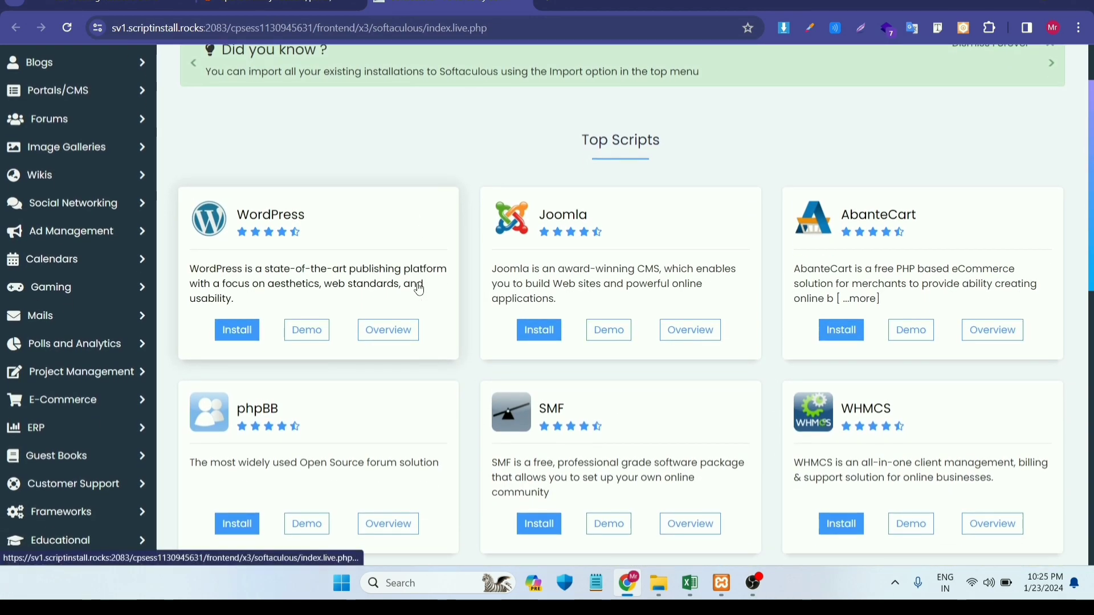
scroll(419, 289, up, 1)
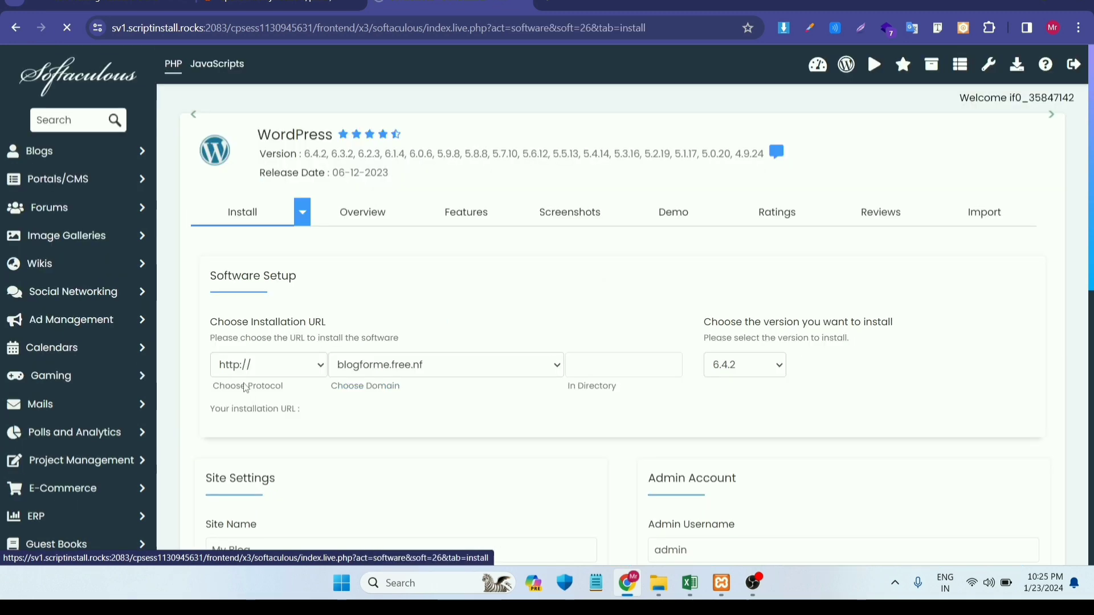
scroll(557, 367, down, 3)
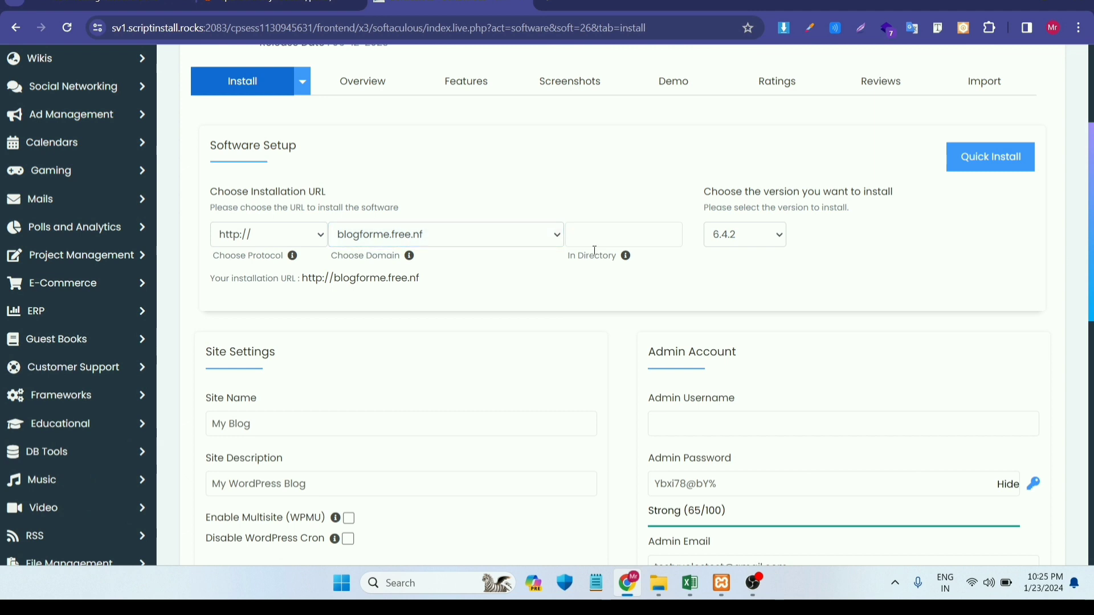
scroll(833, 354, down, 2)
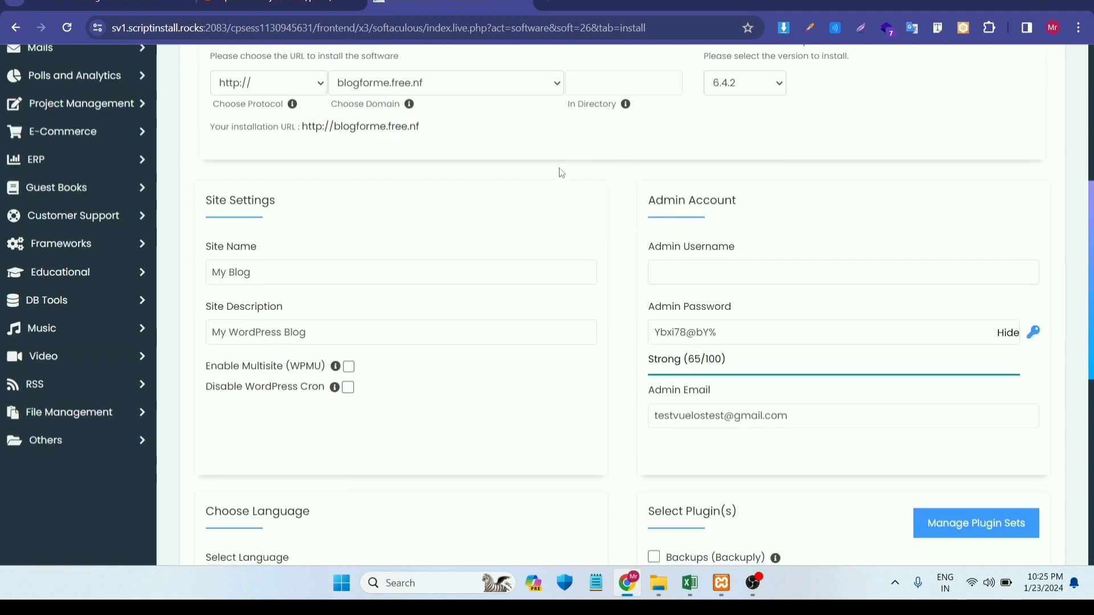
- Replace the site name with 'Blog' and the site description with 'Blog for me'
drag(313, 271, 200, 277)
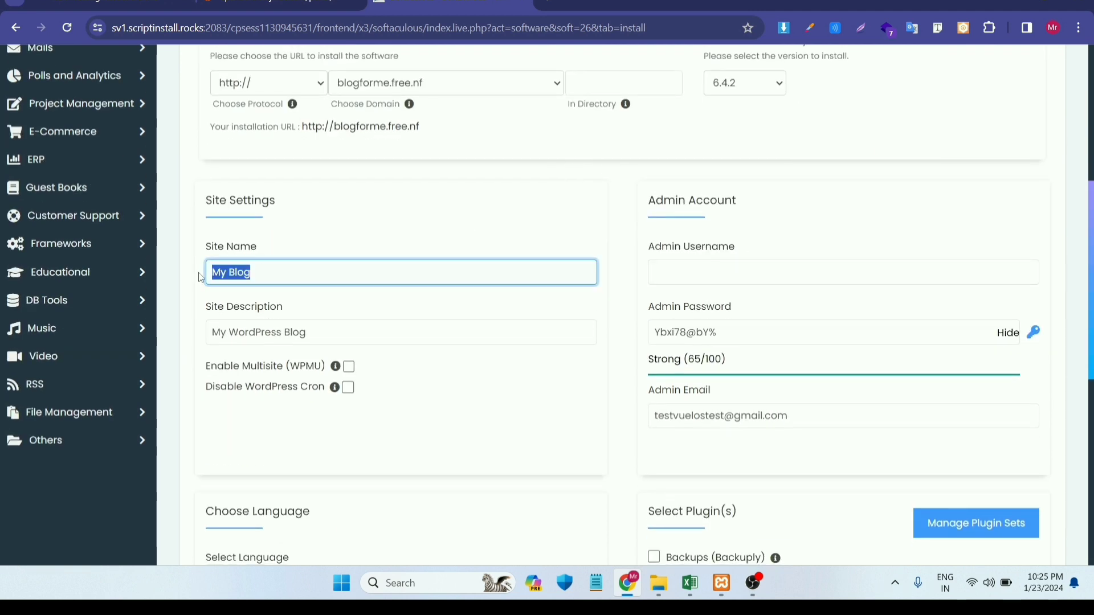
key(BackSpace)
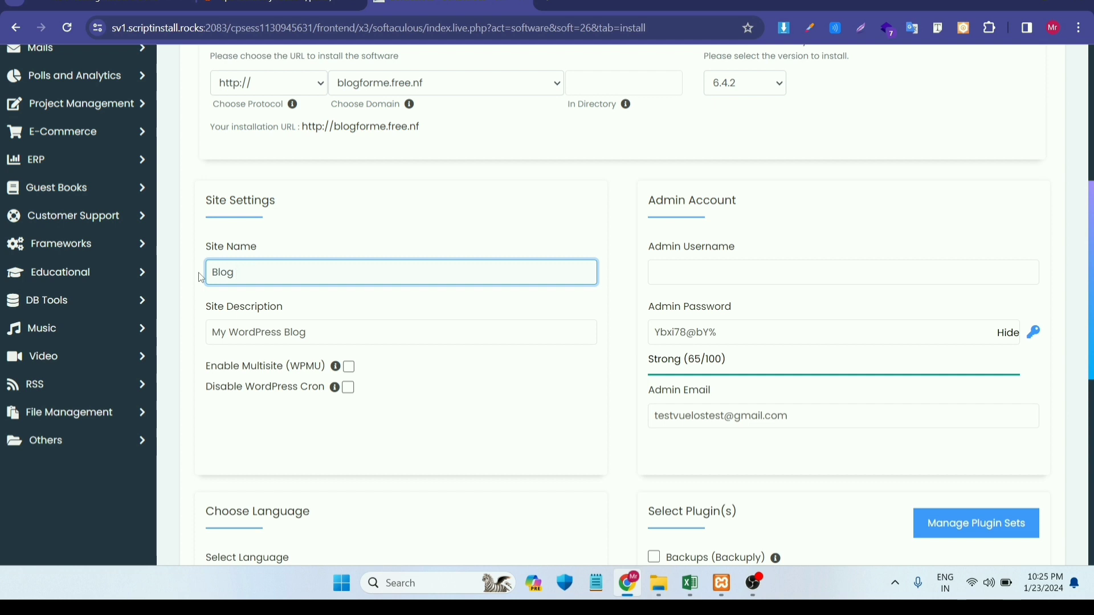
triple_click(322, 338)
key(BackSpace)
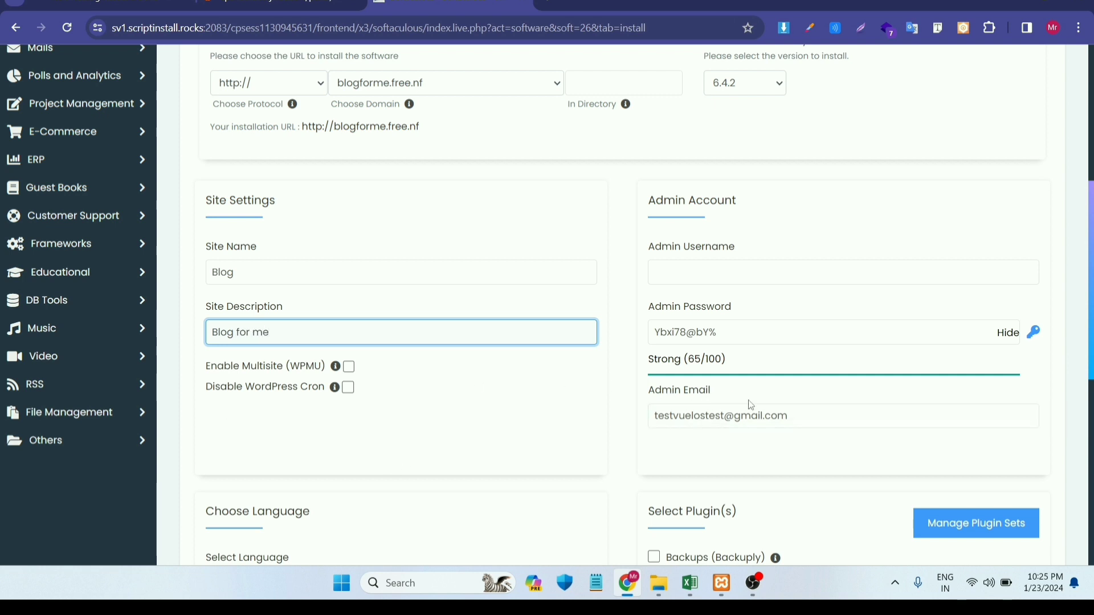
- Set the admin username to Admin and start the WordPress installation
scroll(752, 406, down, 1)
click(733, 250)
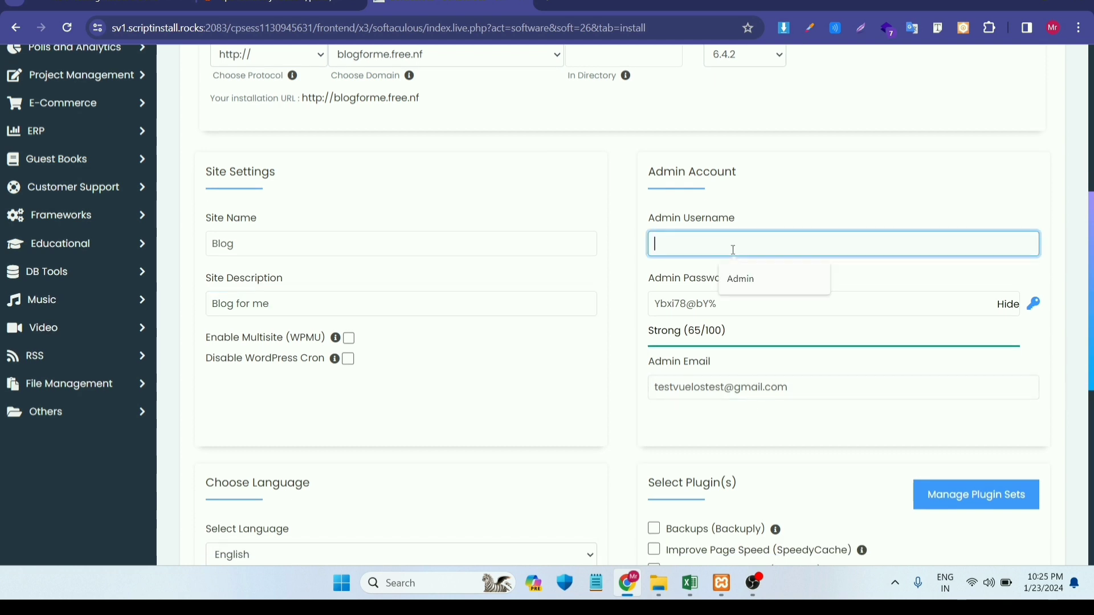
click(750, 277)
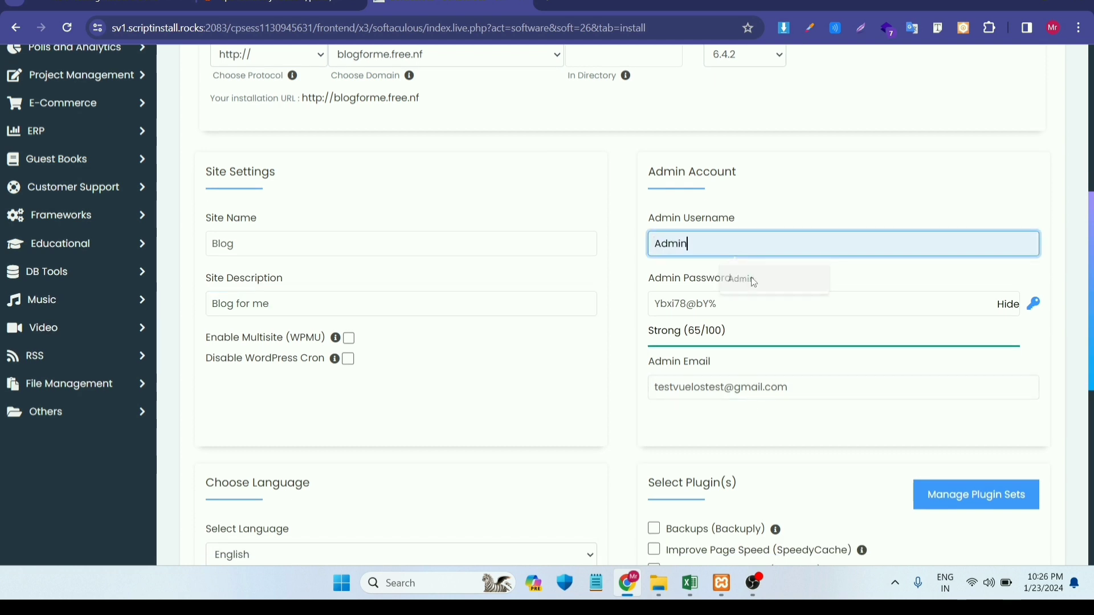
scroll(844, 298, down, 4)
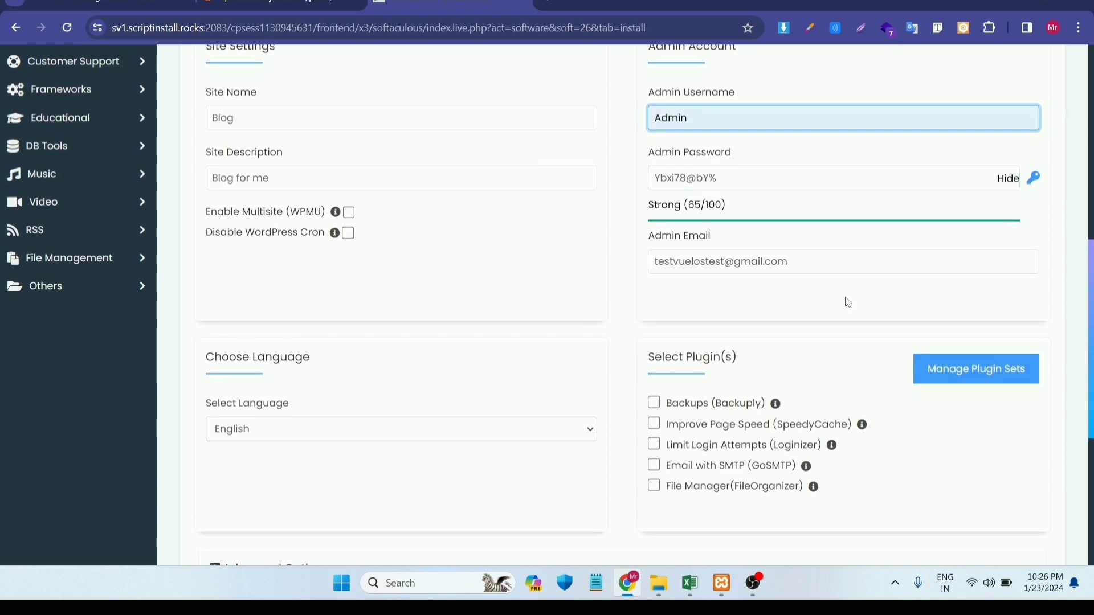
scroll(846, 300, down, 5)
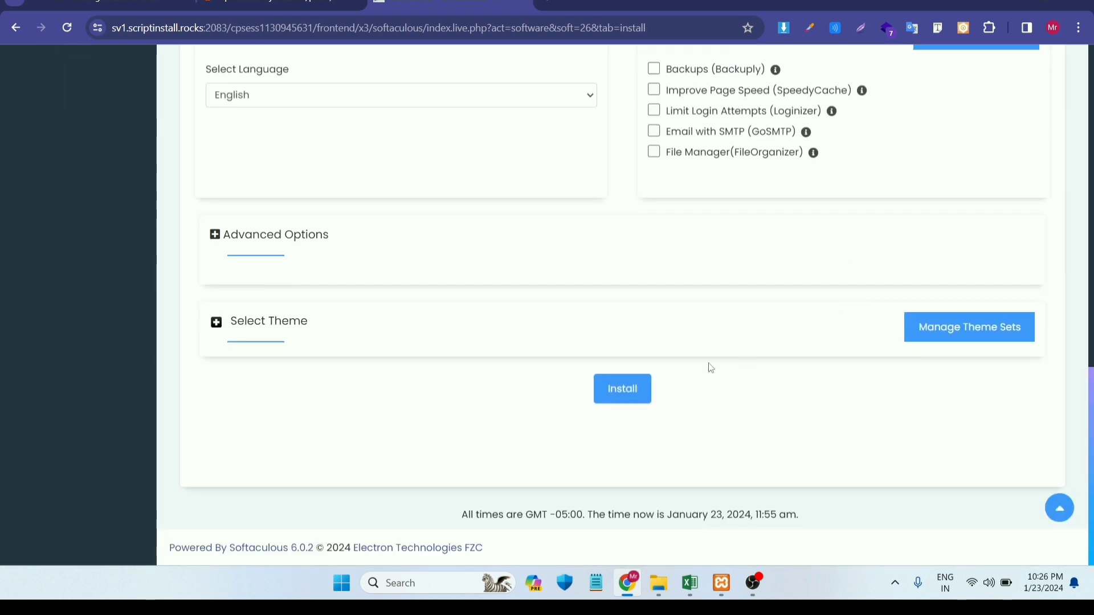
click(643, 404)
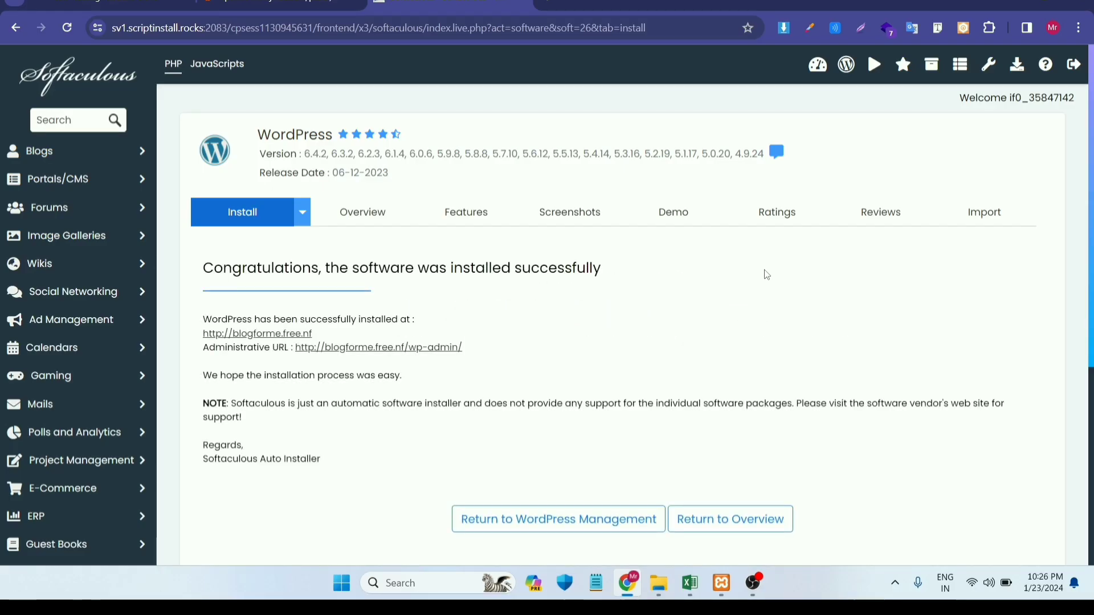
scroll(552, 319, down, 1)
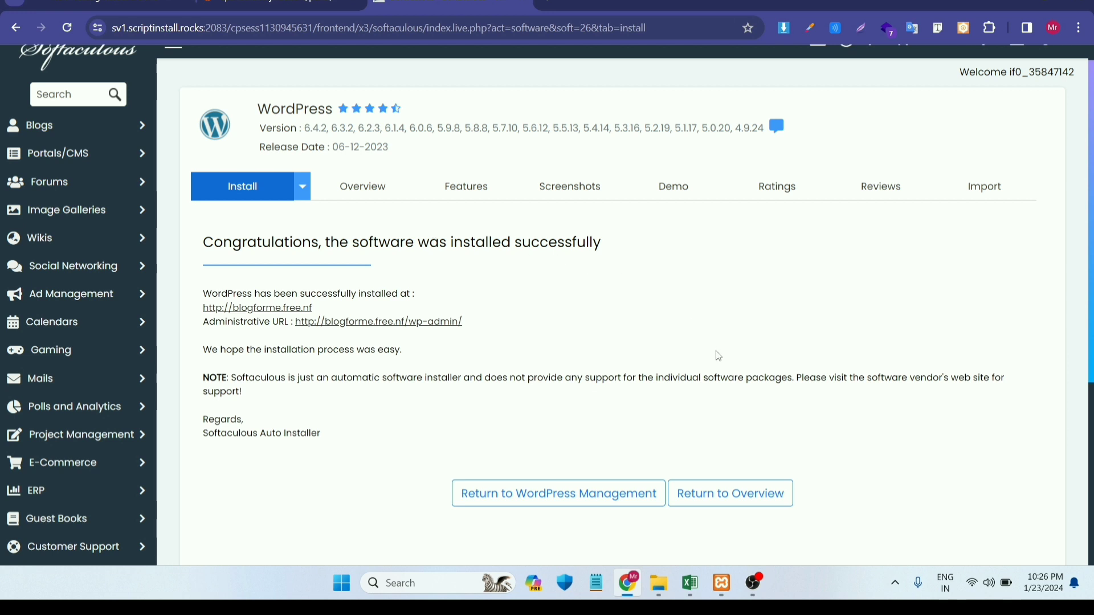
scroll(719, 356, down, 3)
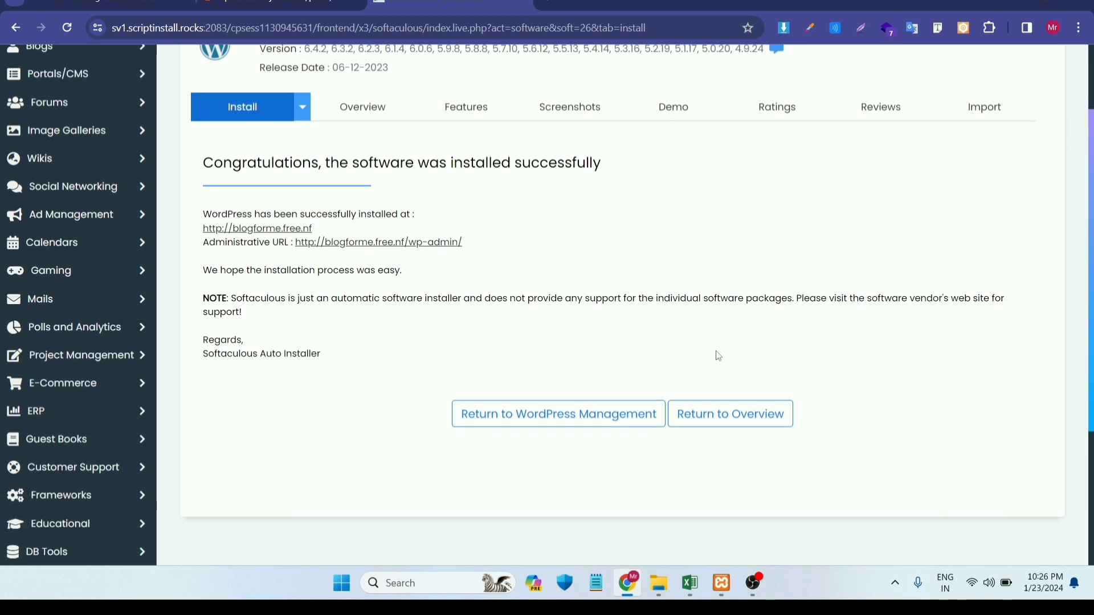
- Go to WordPress Management and log in to the blogforme.free.nf installation's admin
click(555, 419)
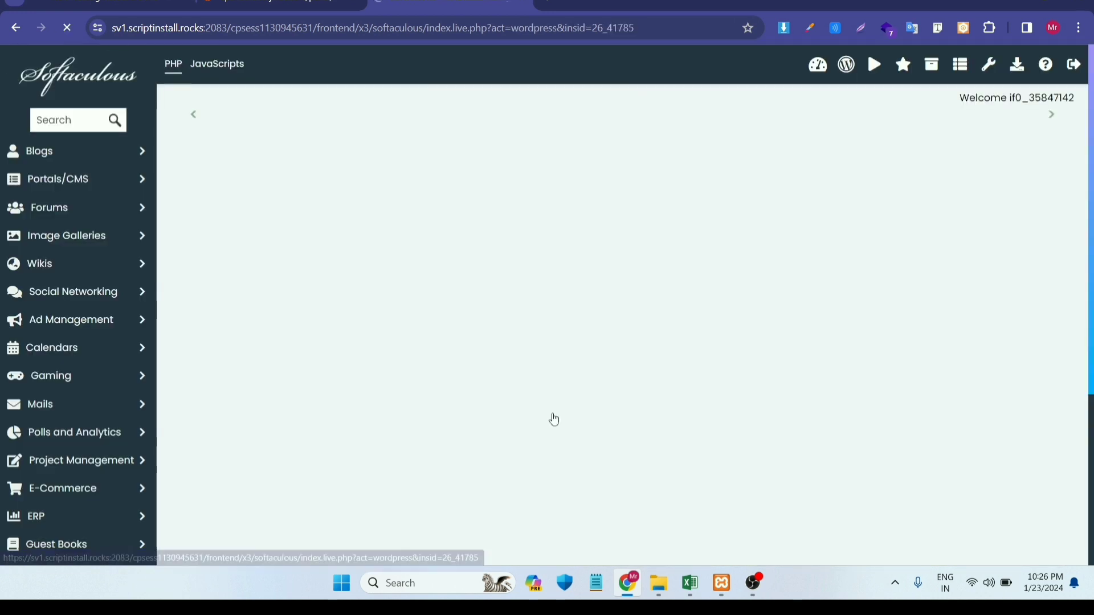
scroll(640, 393, down, 5)
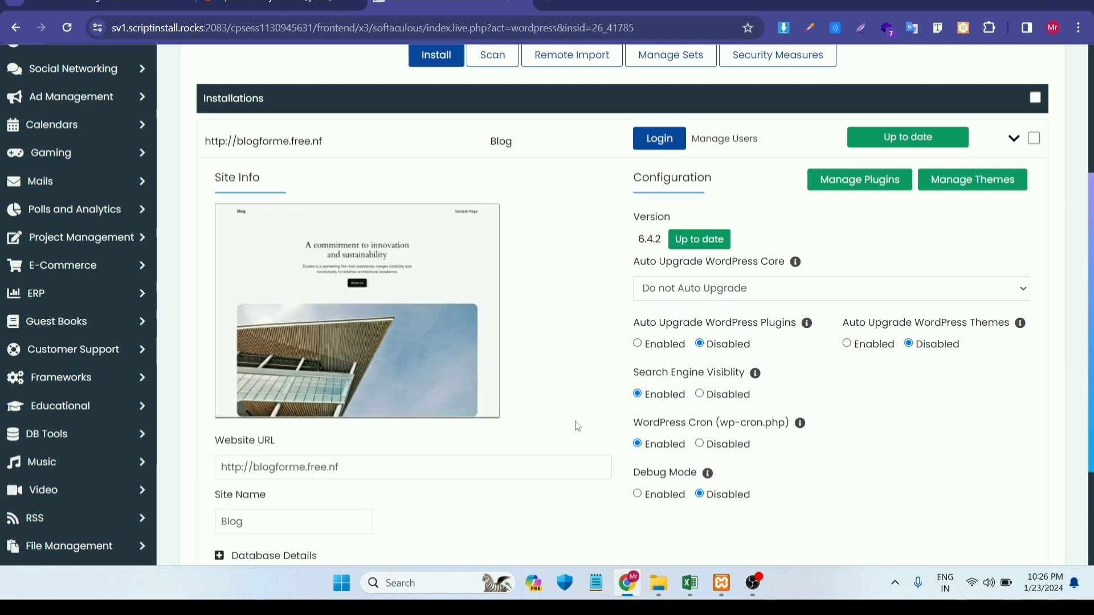
scroll(488, 367, down, 2)
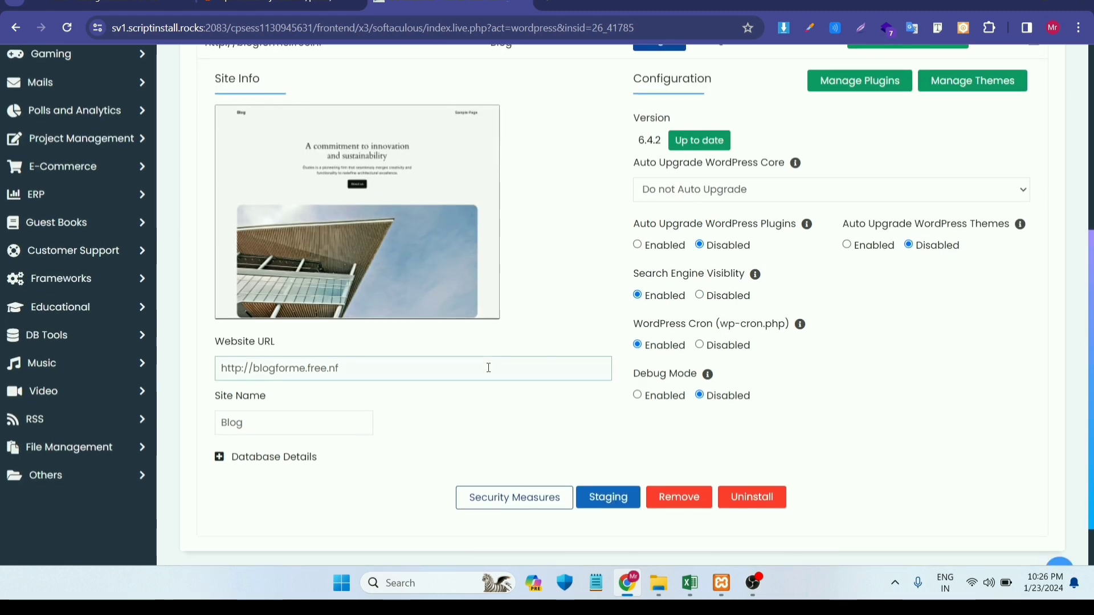
scroll(488, 367, up, 5)
scroll(654, 317, down, 2)
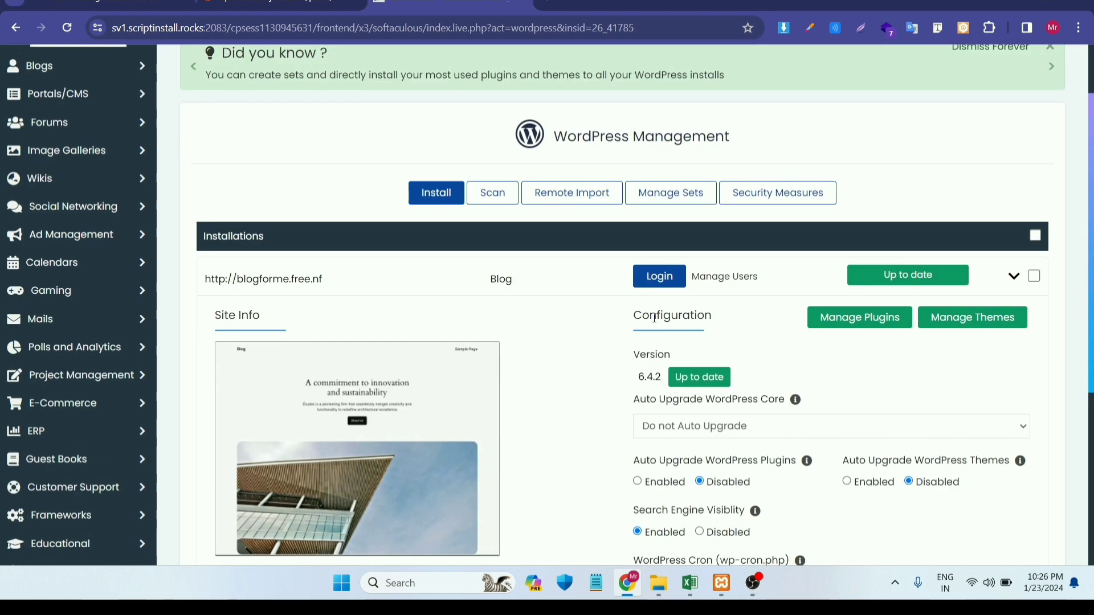
click(648, 279)
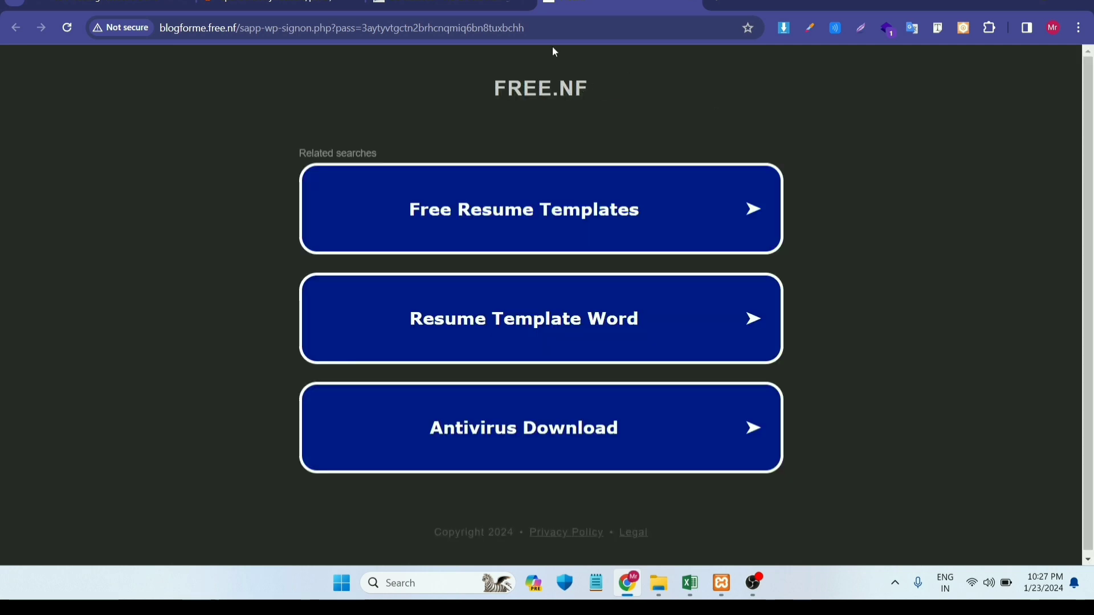
- Return to the Softaculous WordPress Management view, then switch to the InfinityFree account tab
click(483, 5)
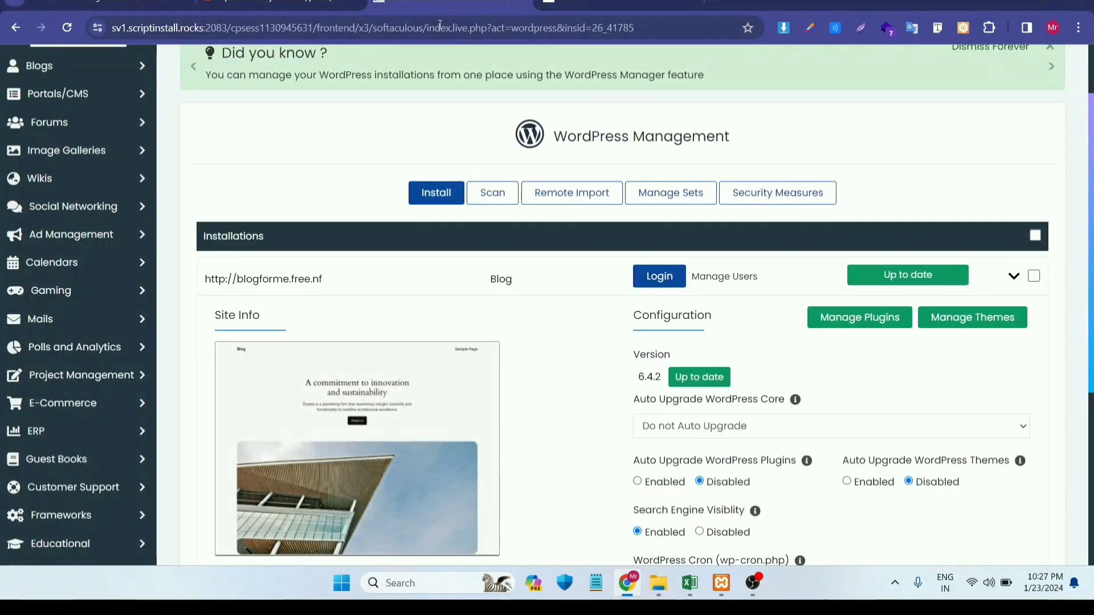
scroll(446, 286, up, 2)
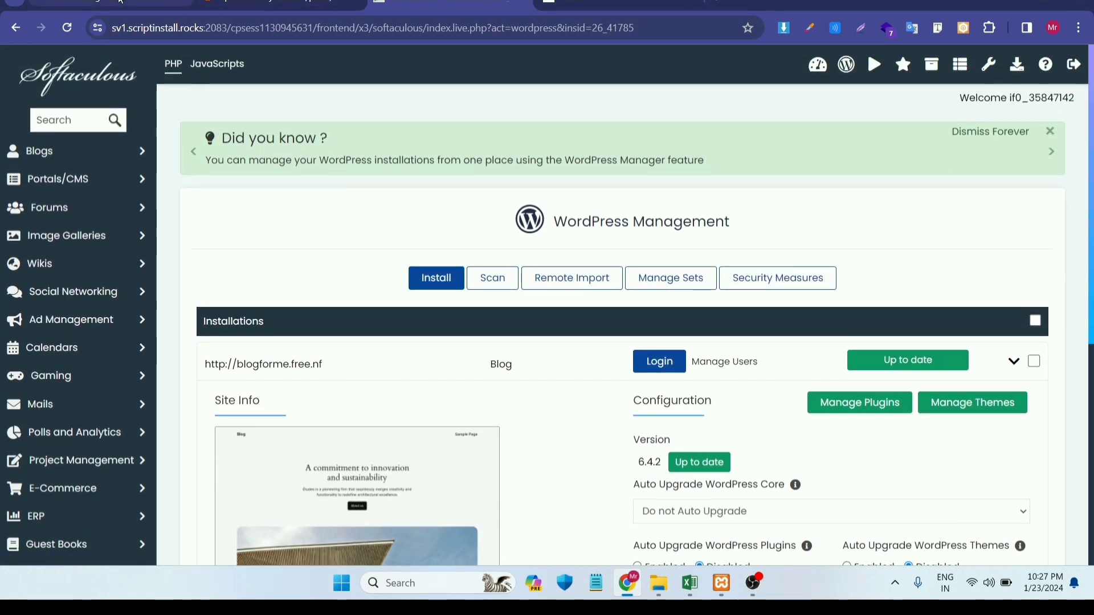
click(137, 4)
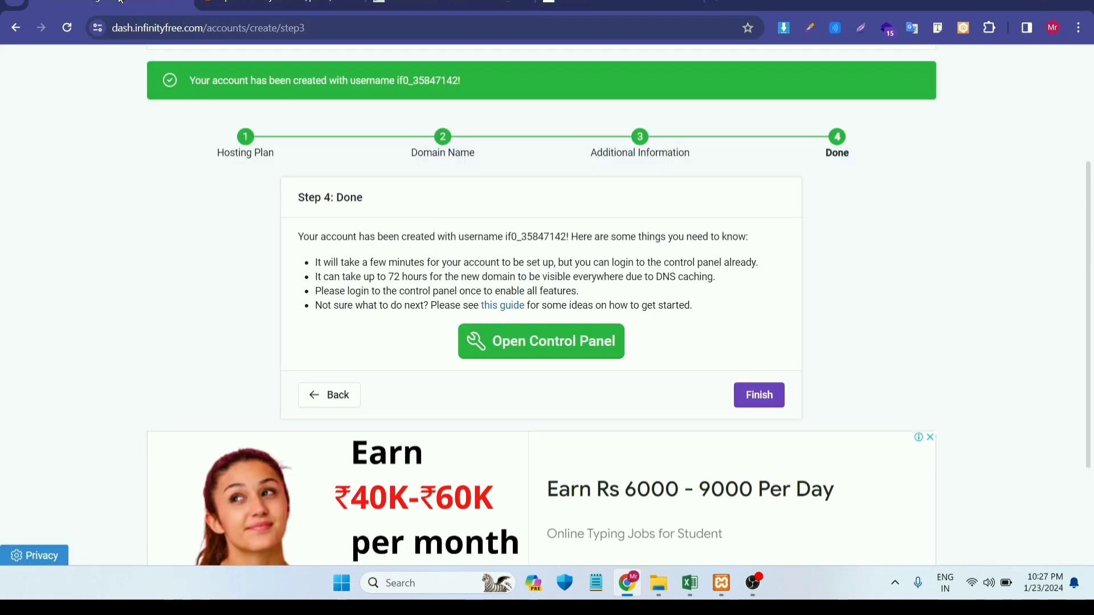
- Check the blogforme.free.nf account in the InfinityFree Hosting Accounts list, then return to Softaculous
click(5, 27)
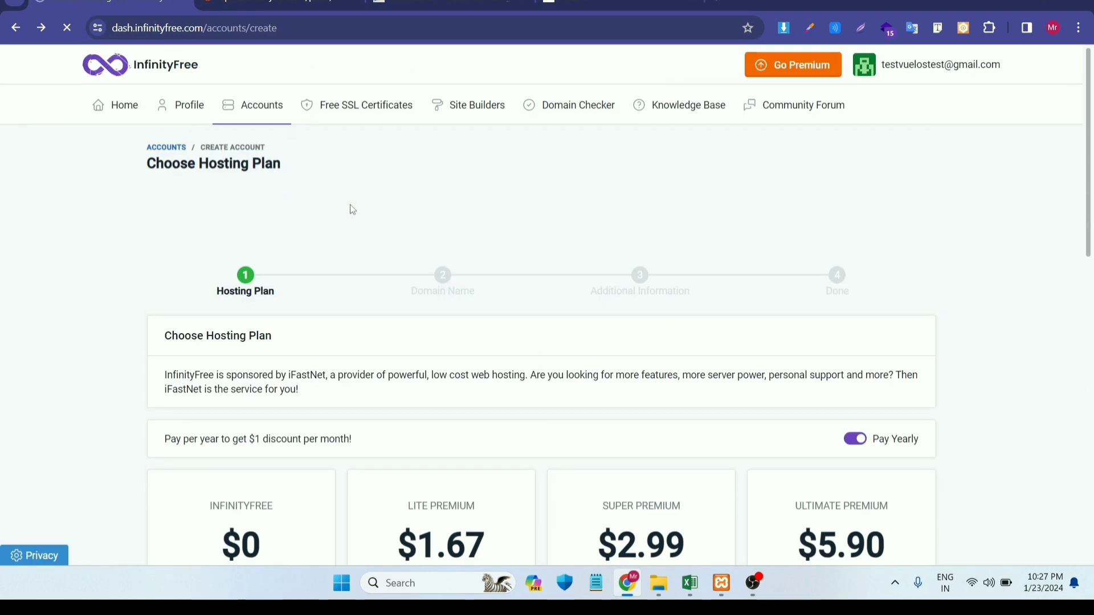
click(128, 118)
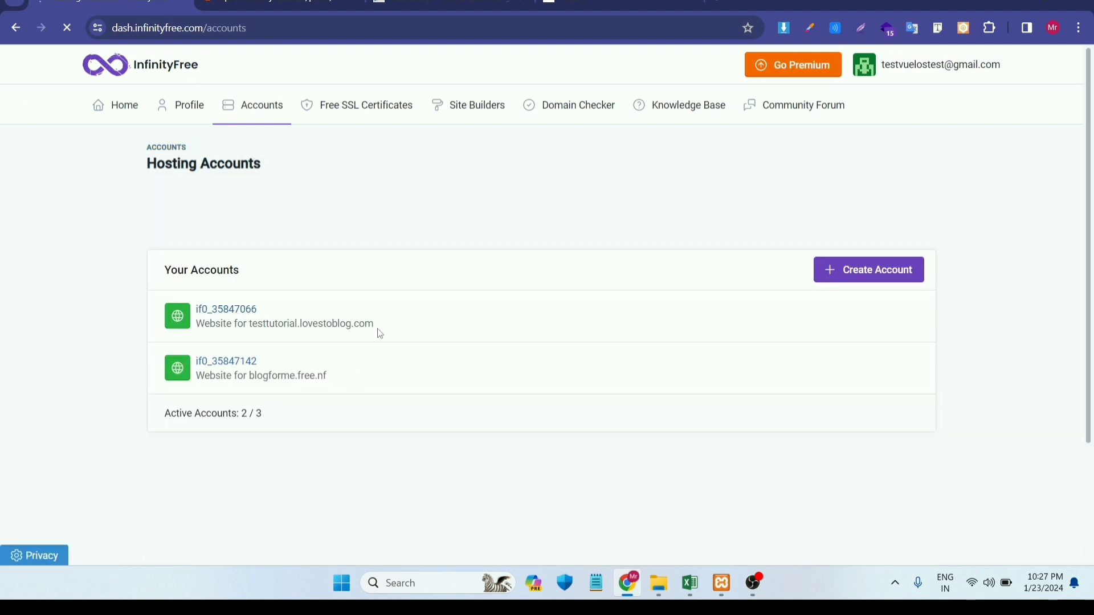
scroll(381, 333, down, 1)
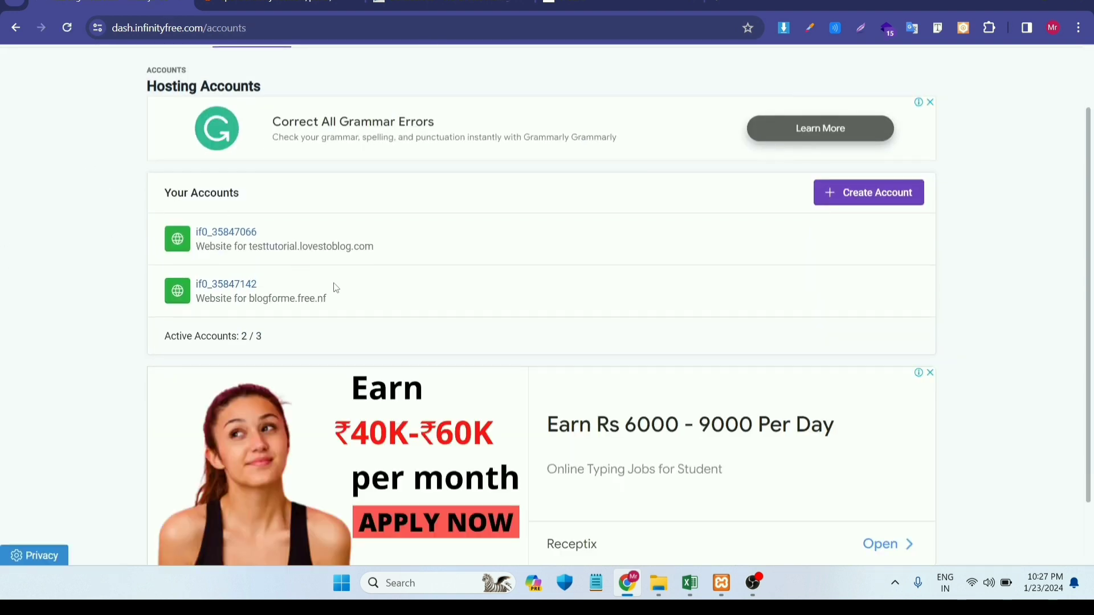
drag(340, 303, 248, 299)
key(ctrl+c)
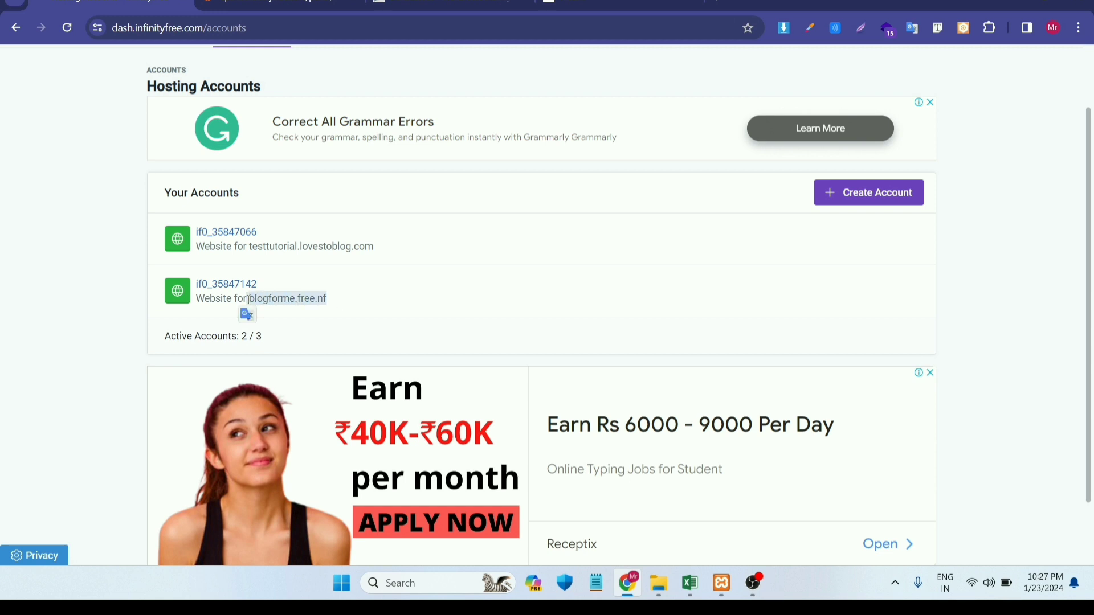
click(431, 11)
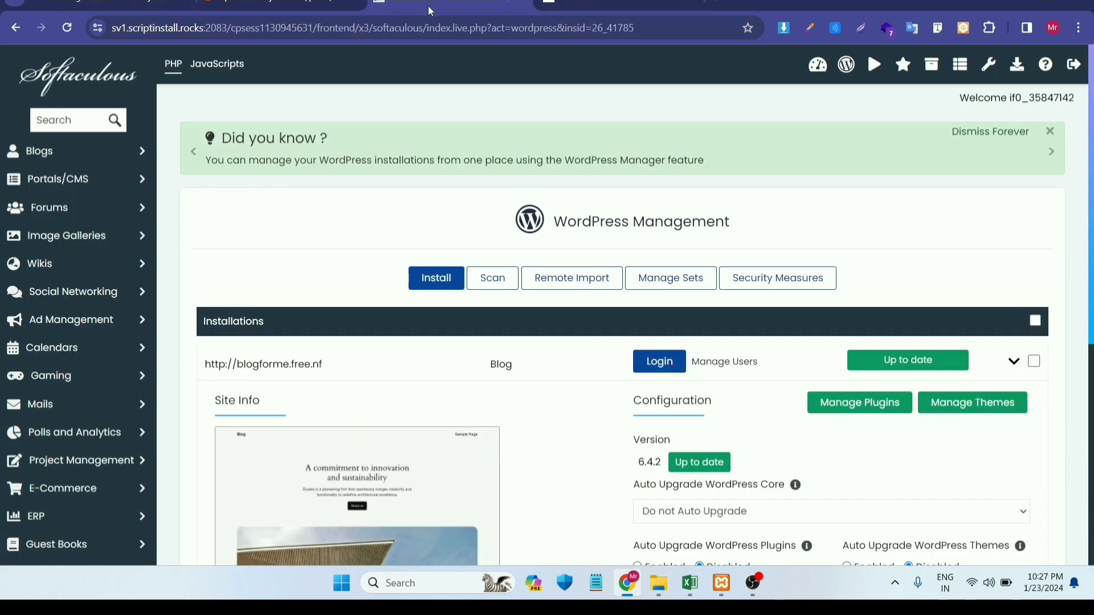
- In the parked-site tab, replace the address with plain blogforme.free.nf and load it
click(401, 25)
key(ctrl+Tab)
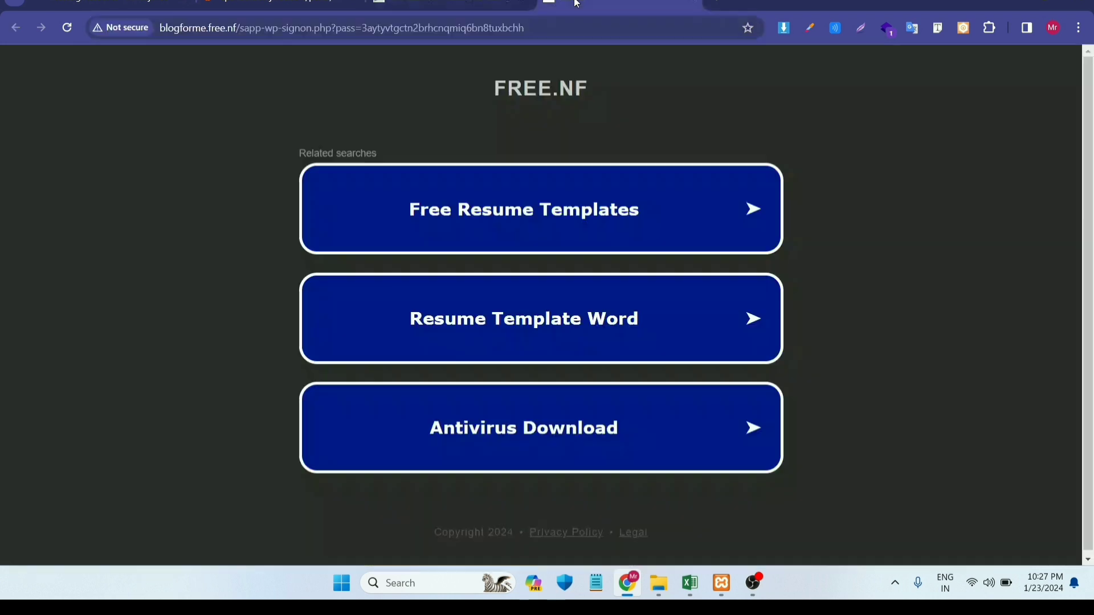
click(486, 30)
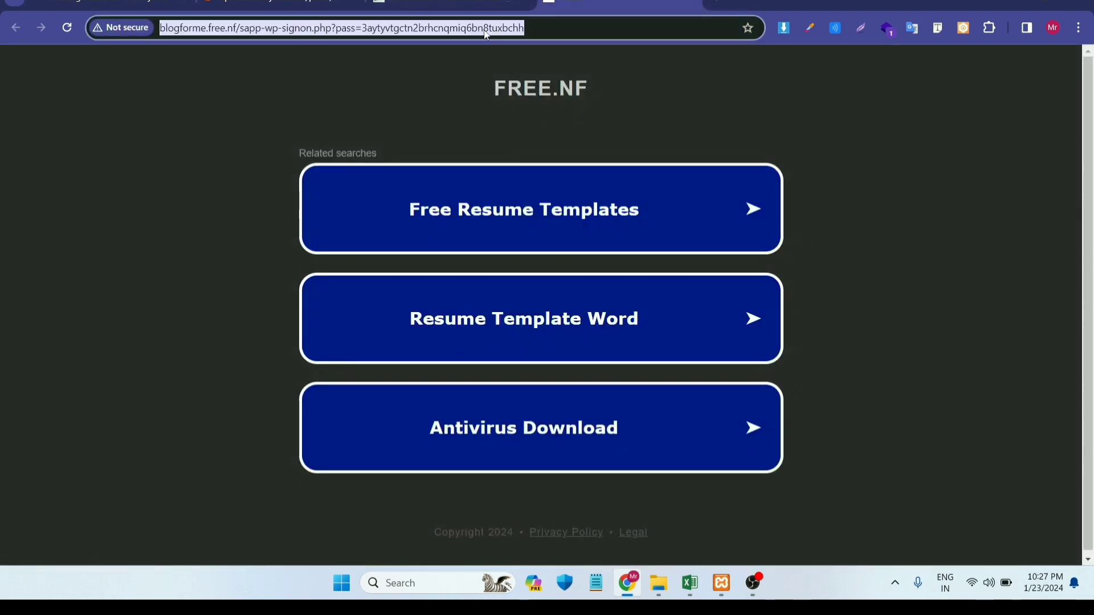
key(ctrl+v)
key(Return)
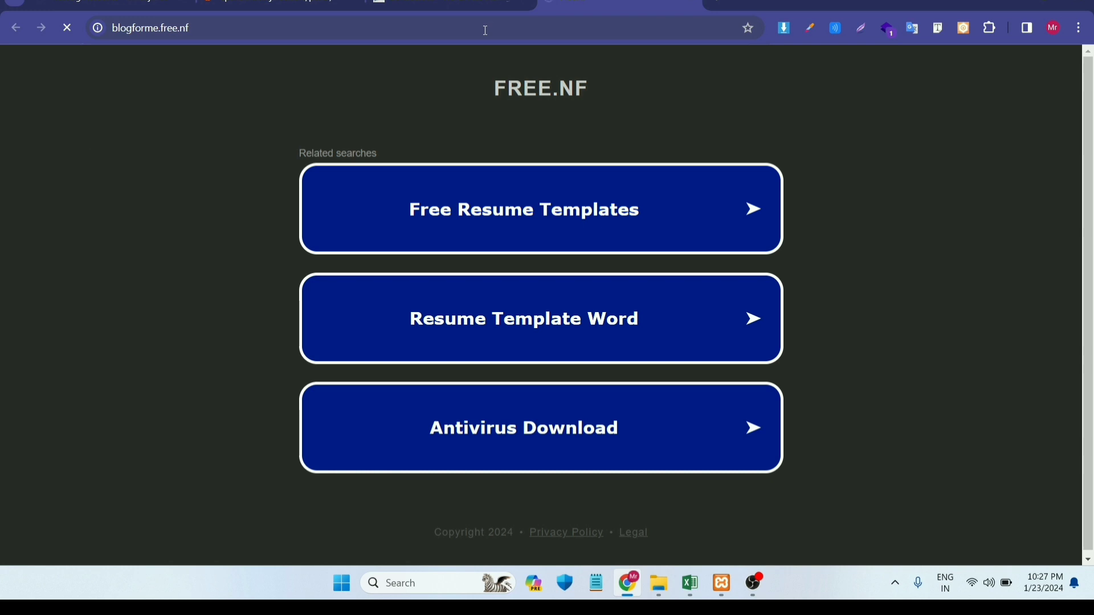